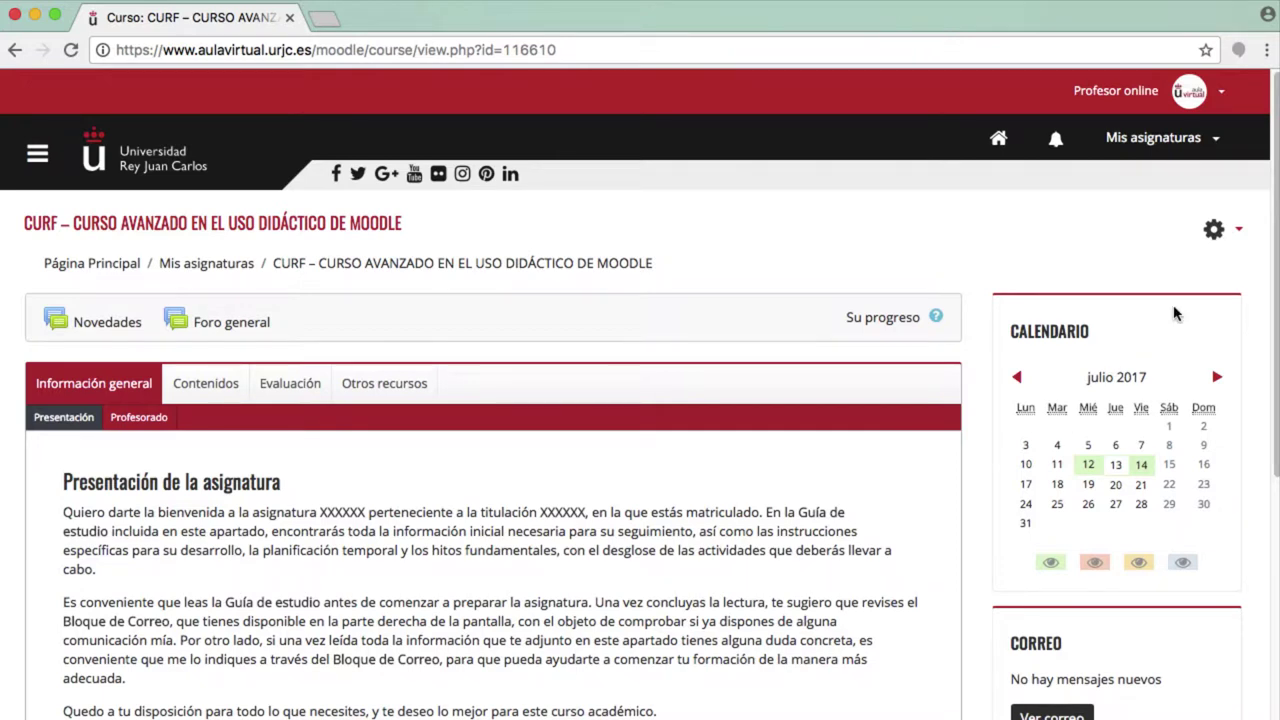
- Open the list of questions in the course's question bank from the full course administration options
left_click(1212, 232)
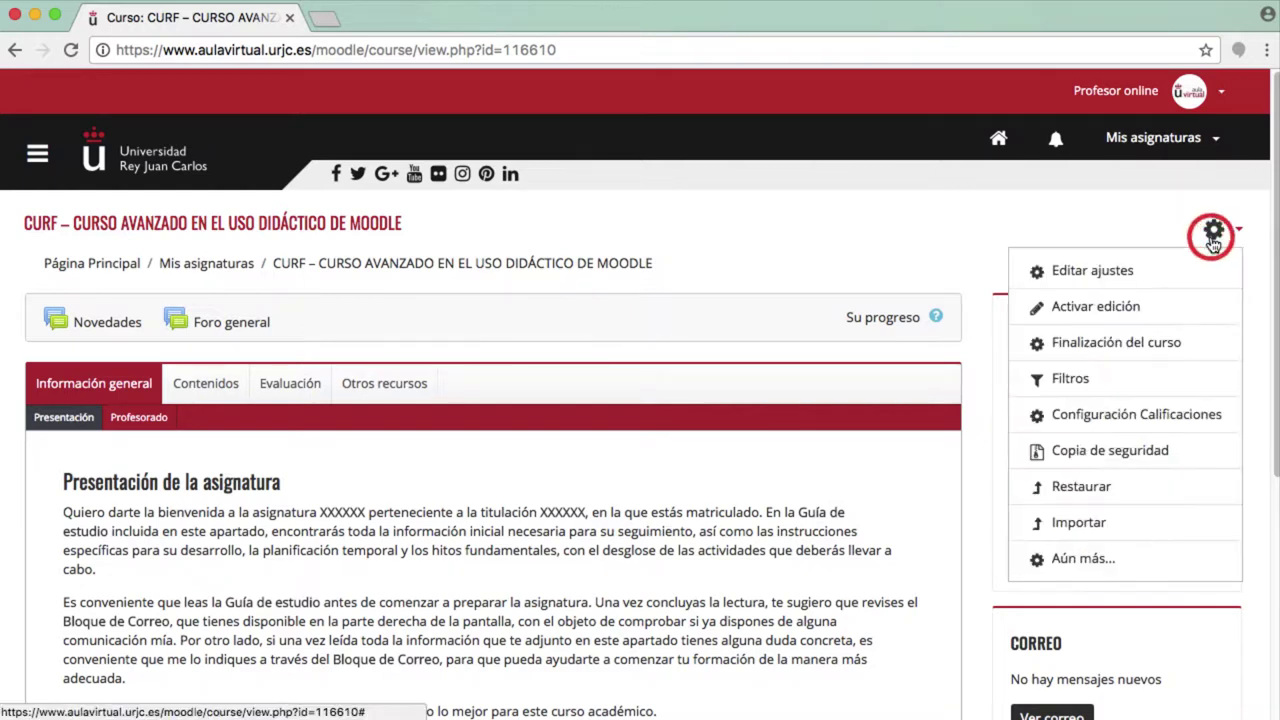
left_click(1079, 560)
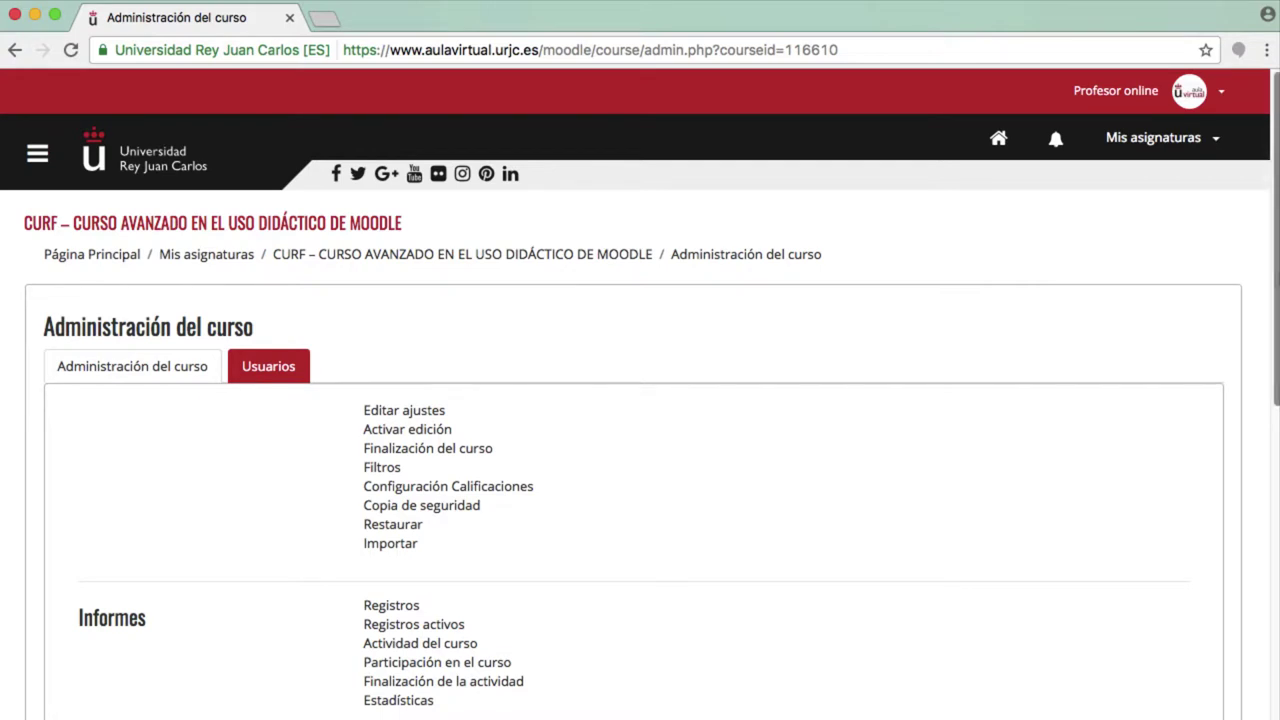
left_click_drag(1275, 280, 1240, 466)
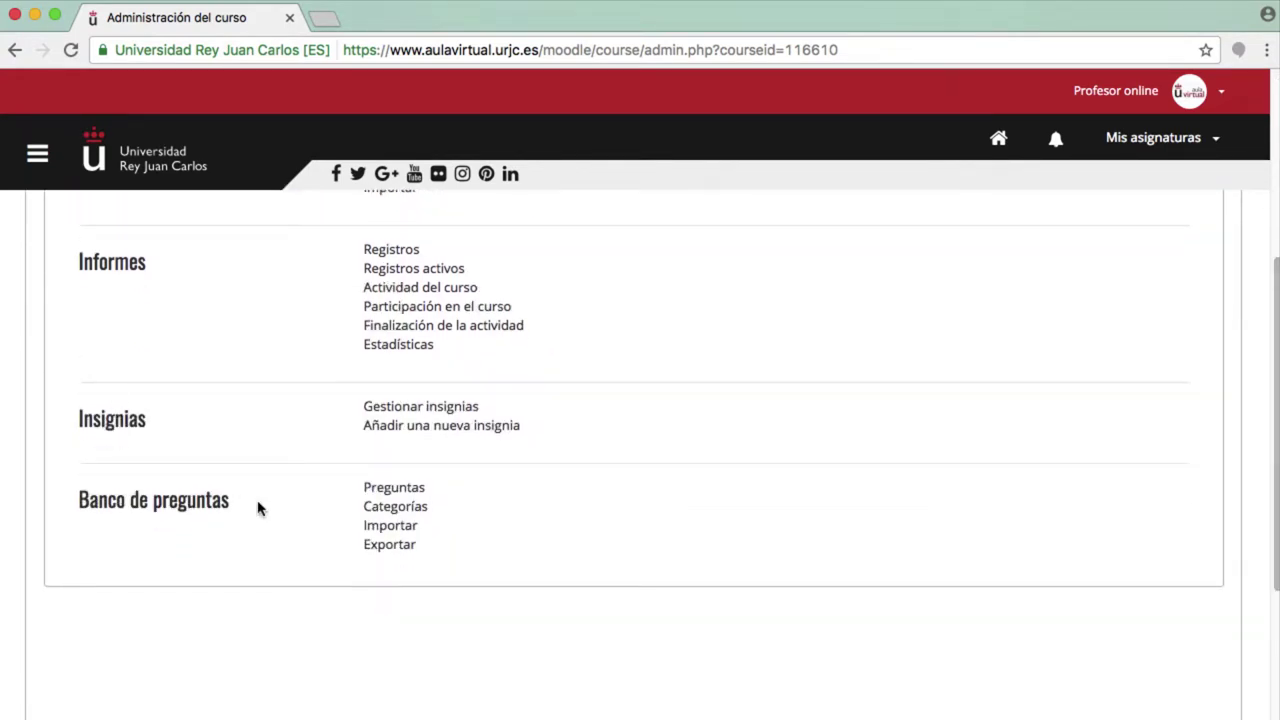
left_click(386, 488)
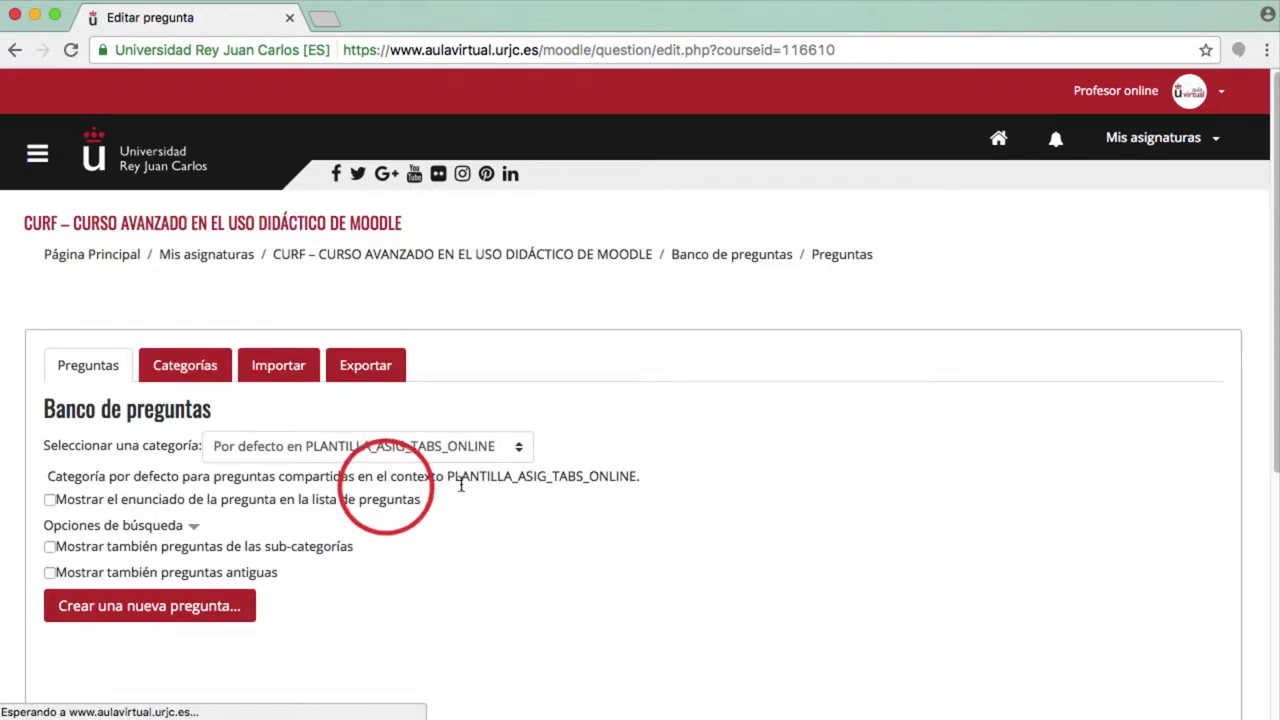
- Create a new question of type Emparejamiento in the category Por defecto en PLANTILLA_ASIG_TABS_ONLINE
left_click(414, 450)
left_click(414, 446)
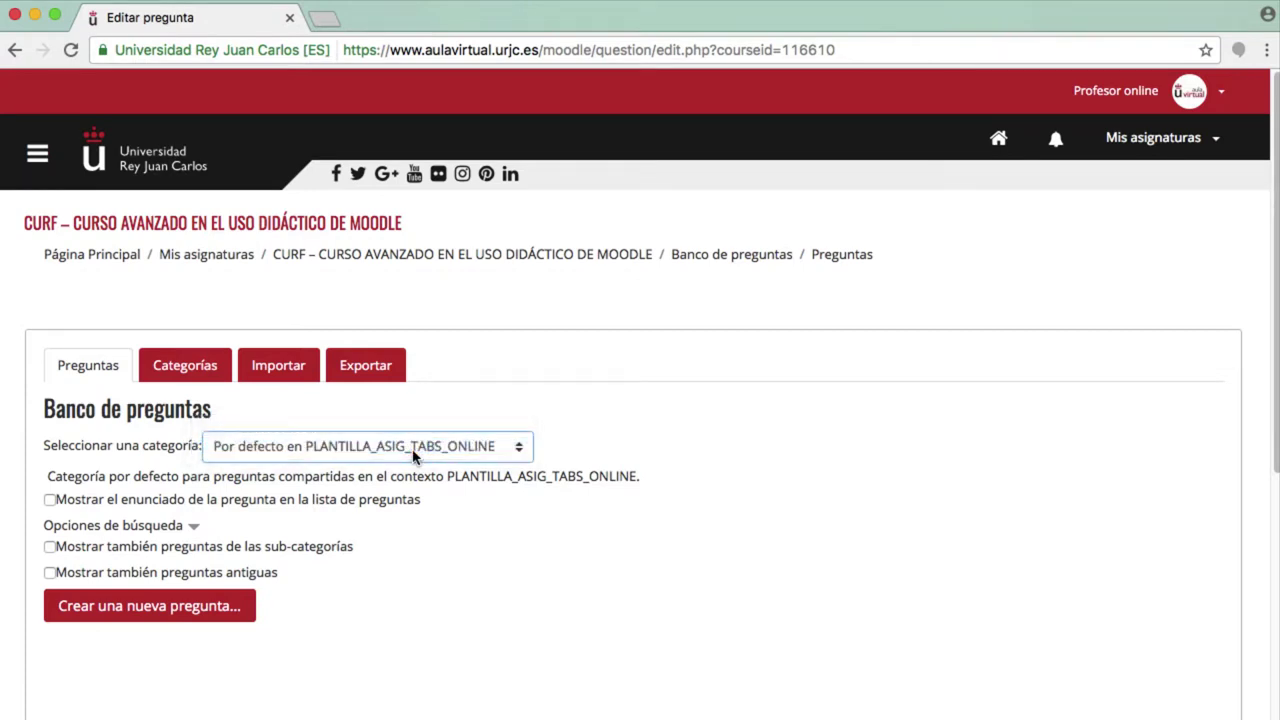
left_click(197, 610)
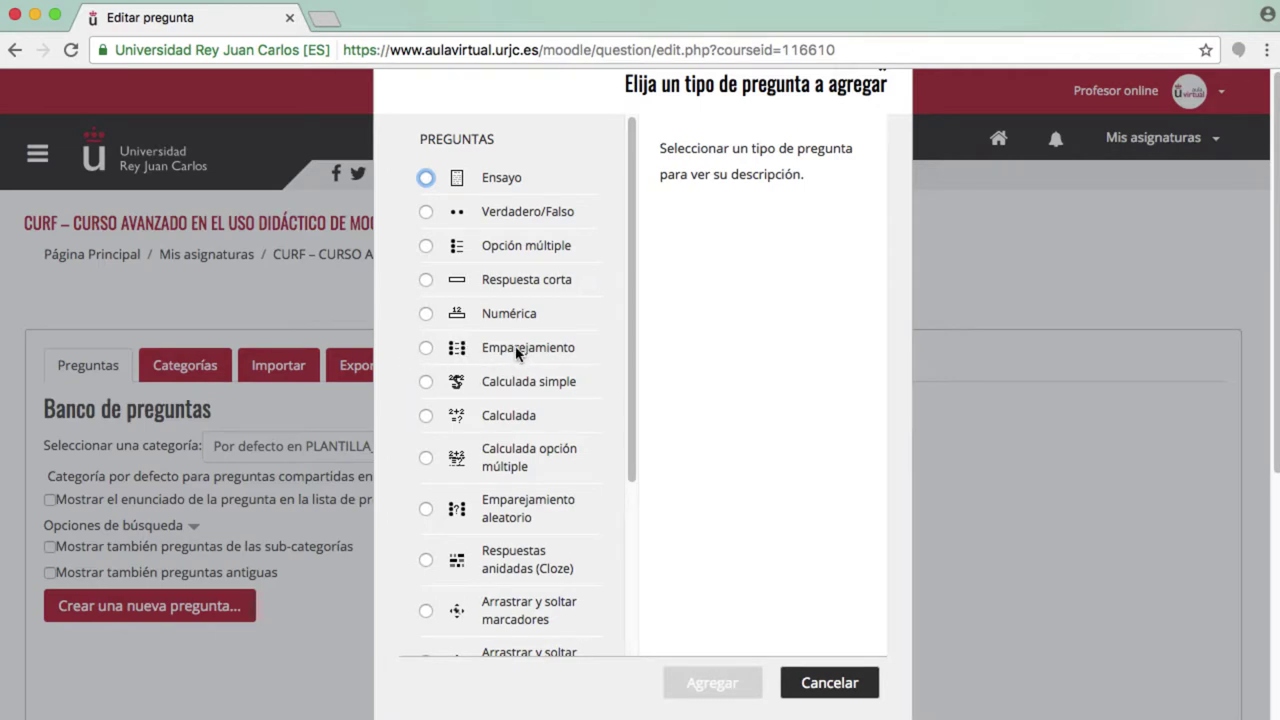
left_click(517, 350)
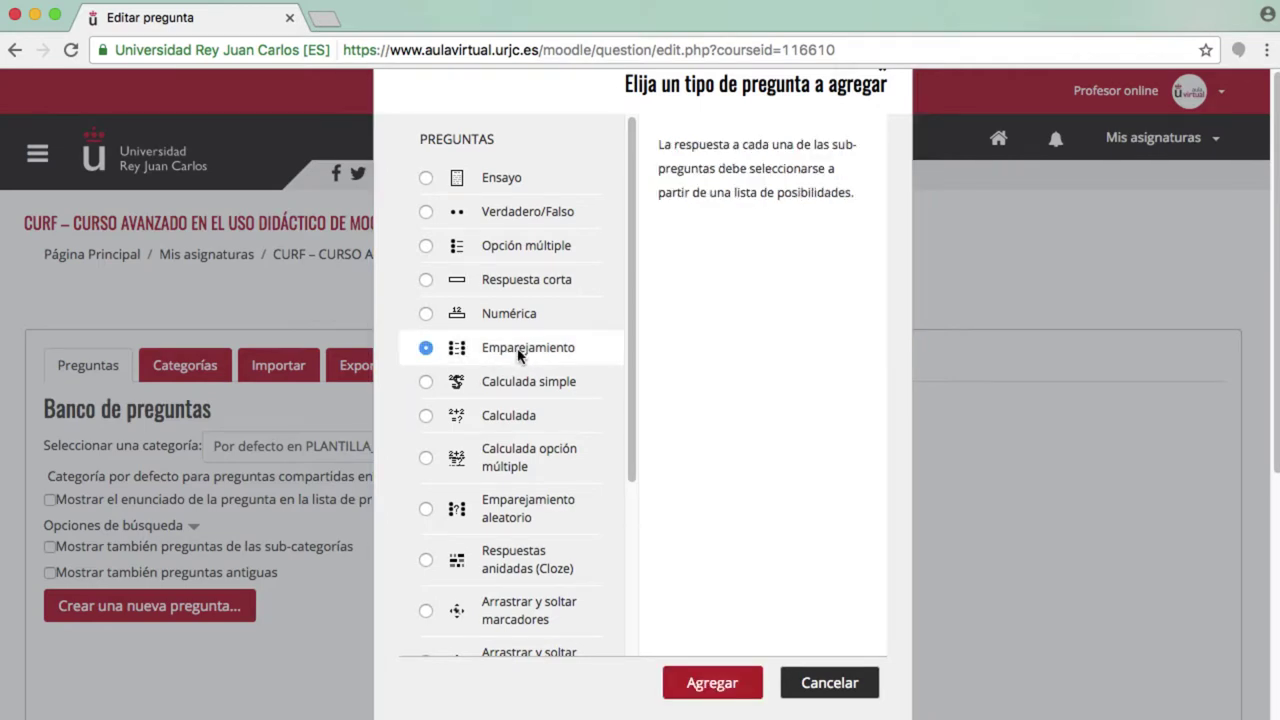
left_click(712, 685)
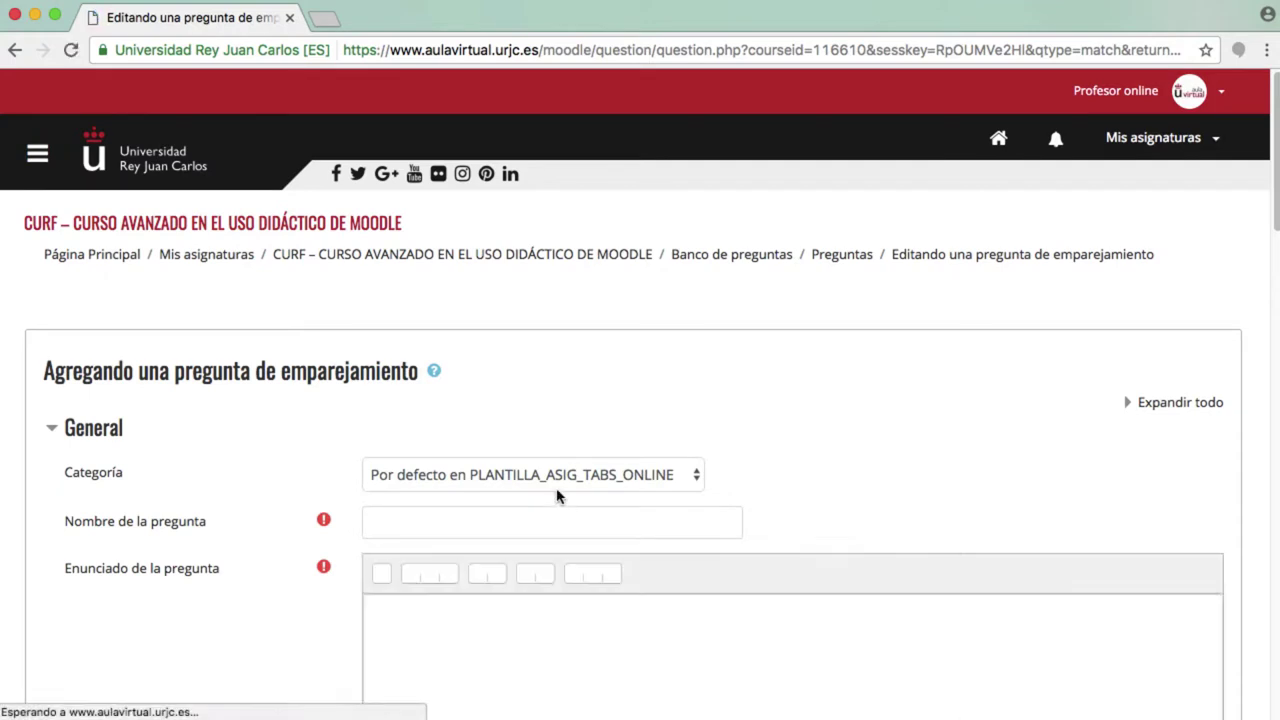
- Keep the default category and name the matching question "Pregunta 6"
left_click(558, 490)
left_click(555, 478)
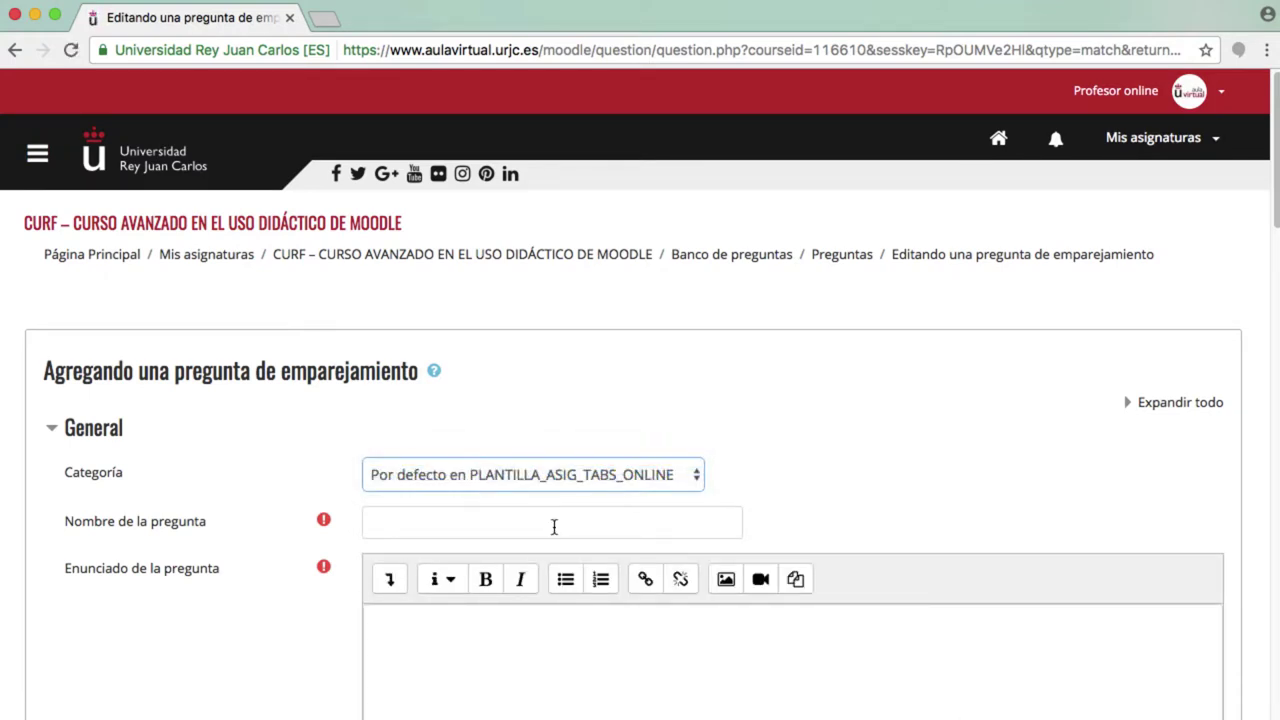
left_click(554, 527)
type("Pregunta 6")
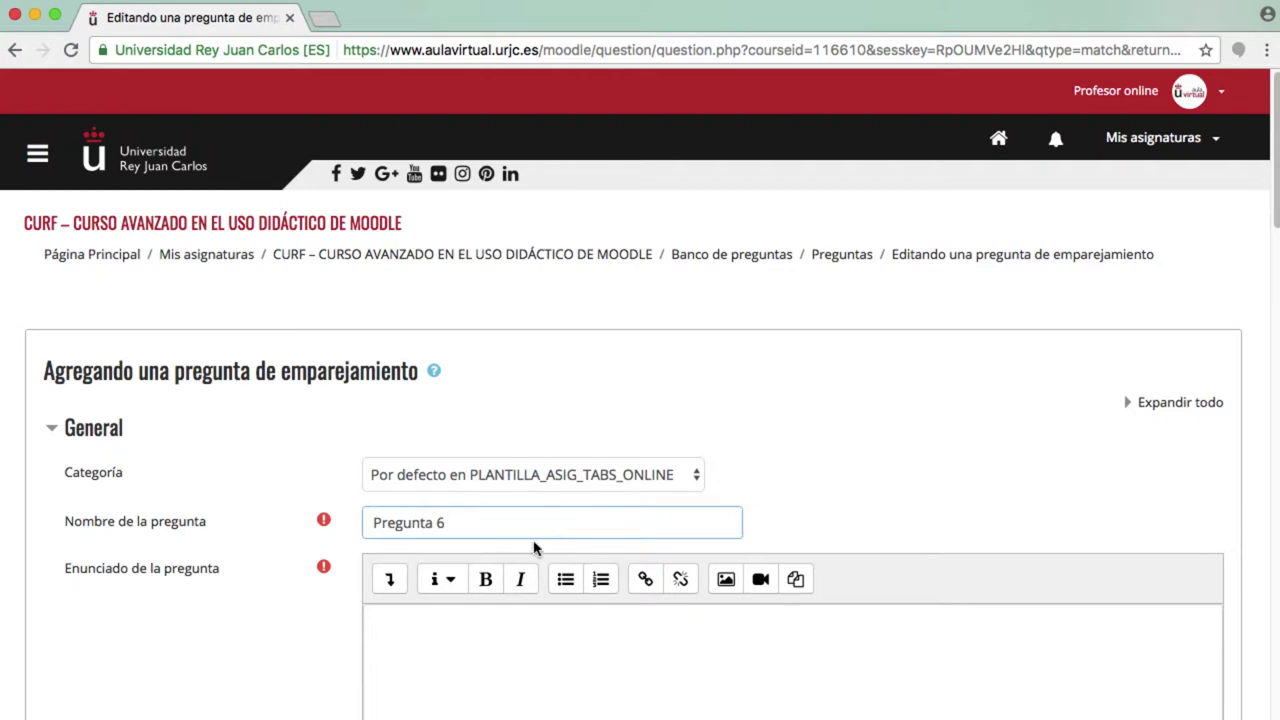
- Write the question statement "Asocia las acciones que puede llevar a cabo un profesor, un alumno o ambos en Moodle"
left_click(503, 682)
type("Asoc")
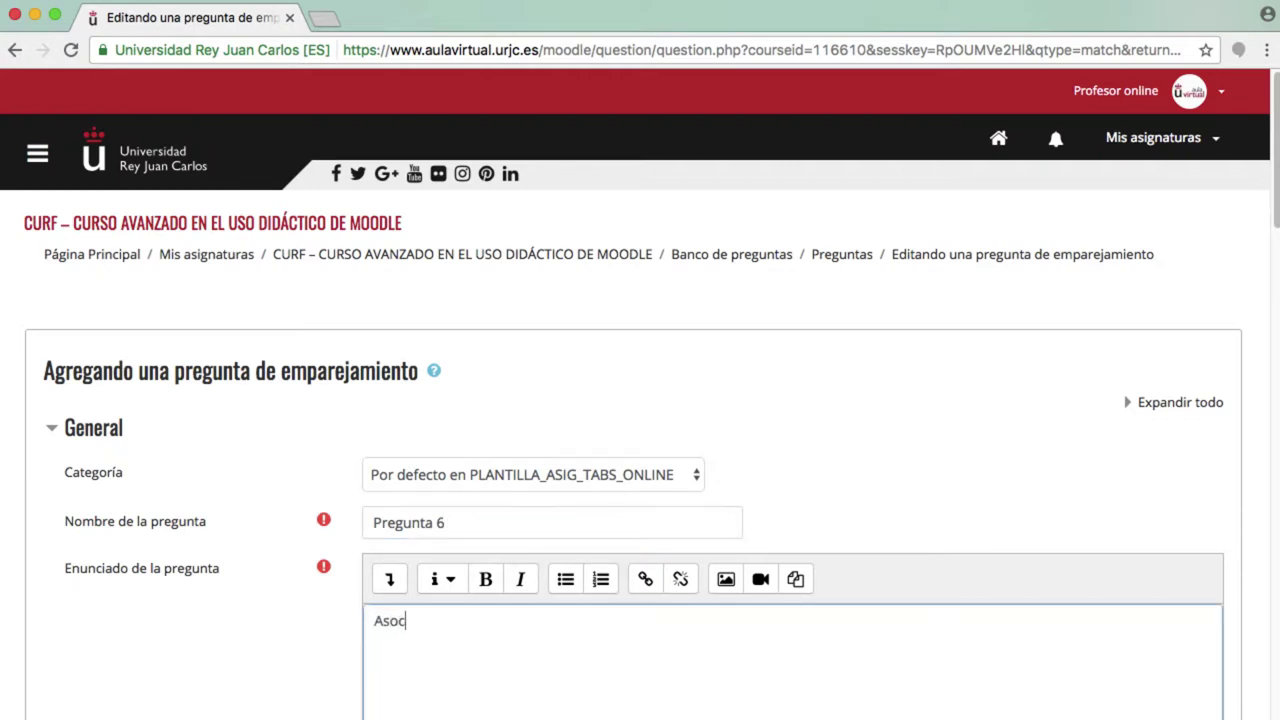
type("ia las acciones")
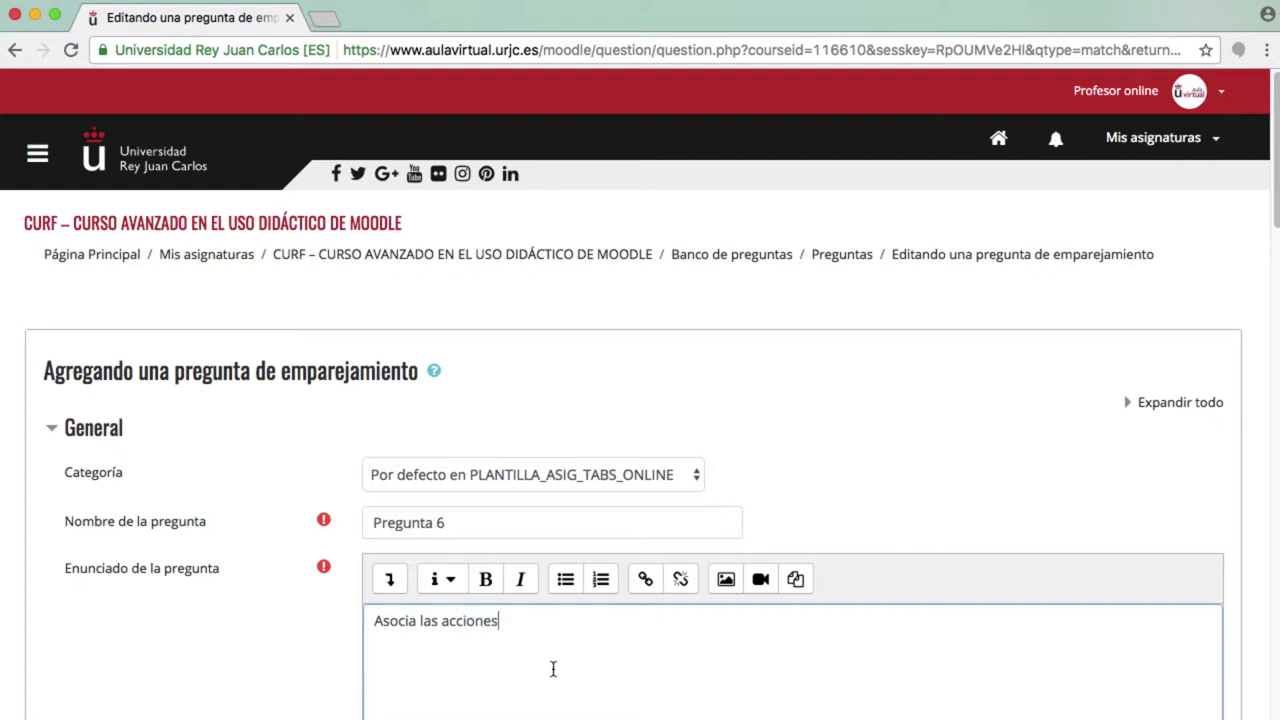
type("que puede llevar a cabo un profesor, un alumno o ambos en Moodle")
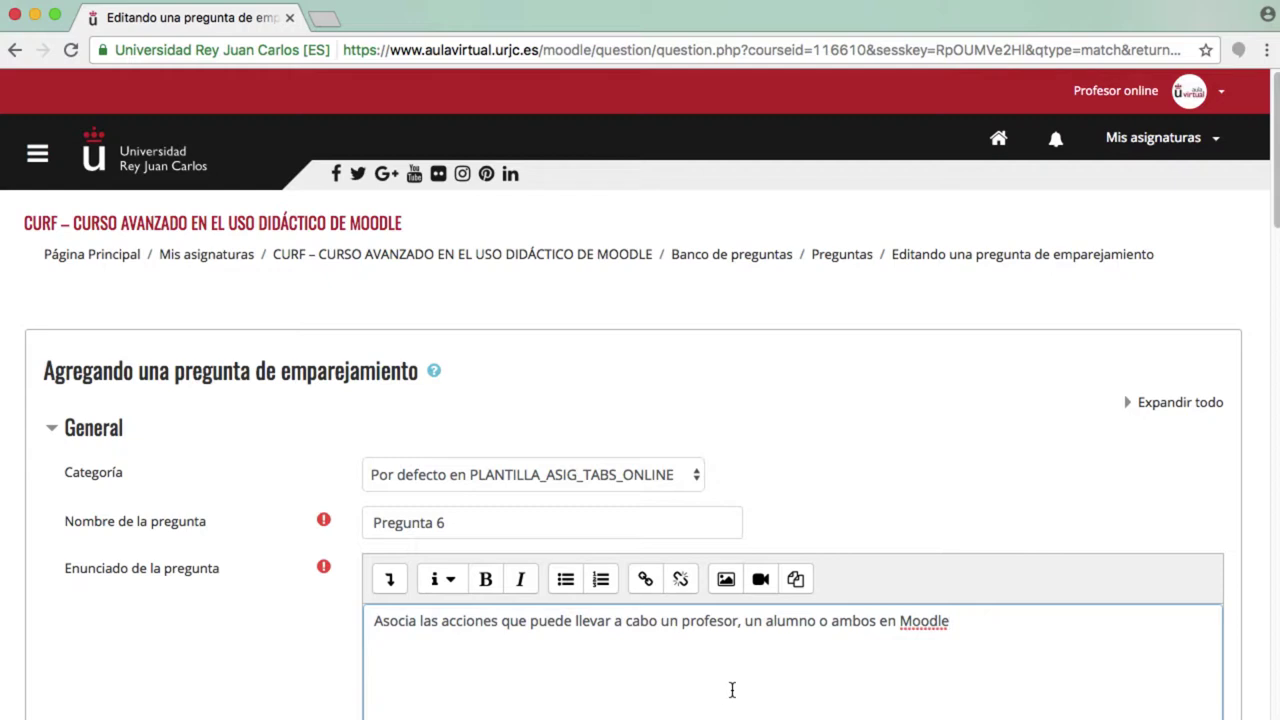
- Review the question's default score, general feedback and Barajar option
scroll(1275, 213, "down", 2)
left_click_drag(1275, 213, 1265, 346)
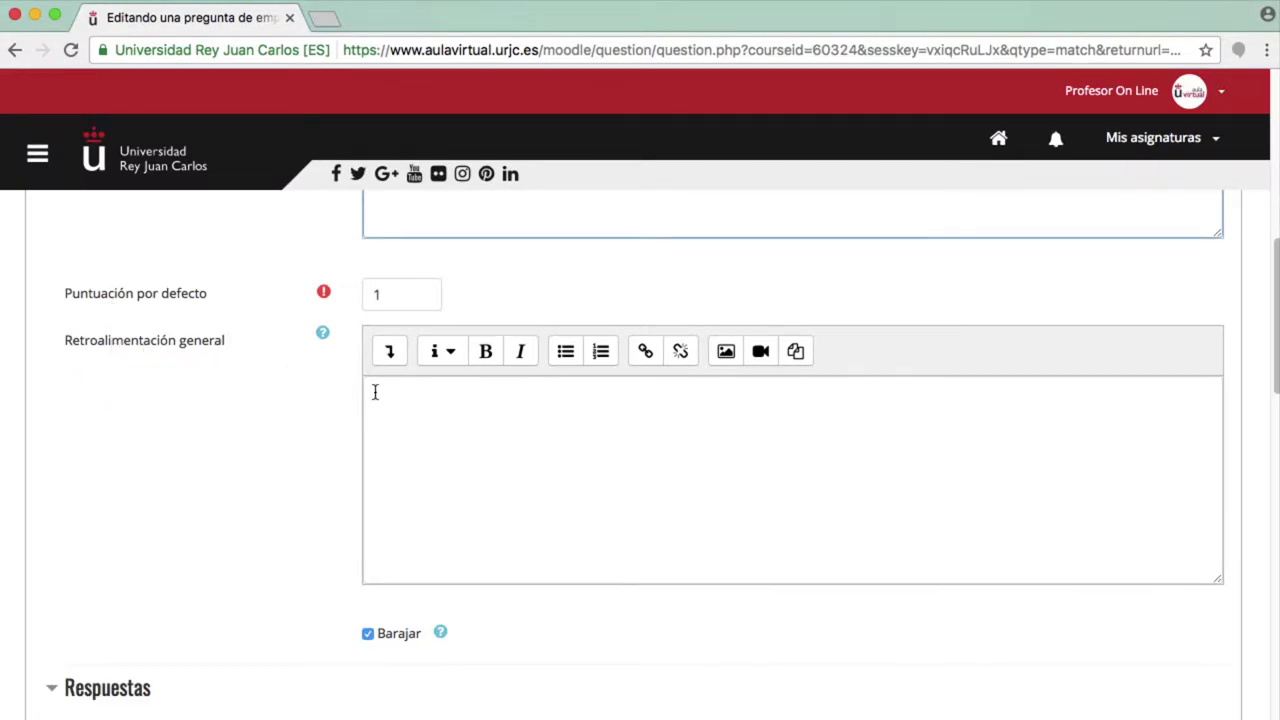
left_click(288, 650)
left_click(368, 637)
left_click(368, 637)
left_click(288, 648)
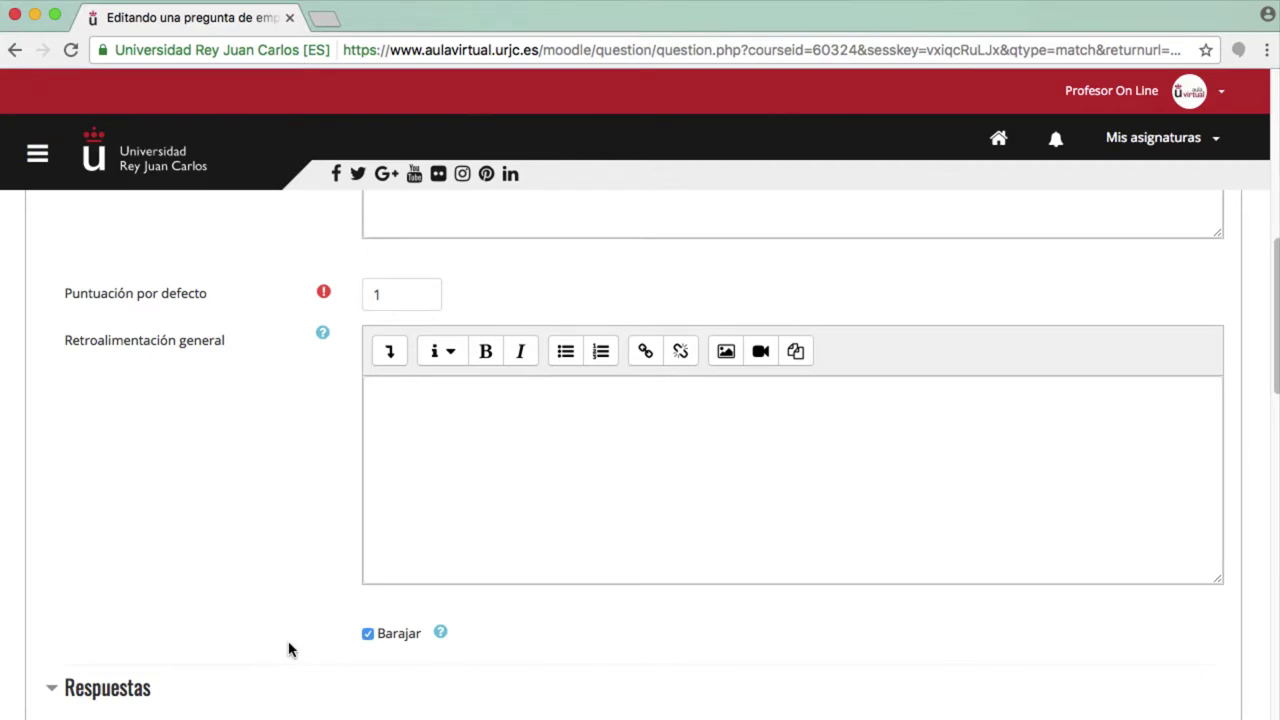
- Fill in Pregunta 1 with "Editar Perfil" and give it the answer "ambos"
scroll(288, 650, "down", 9)
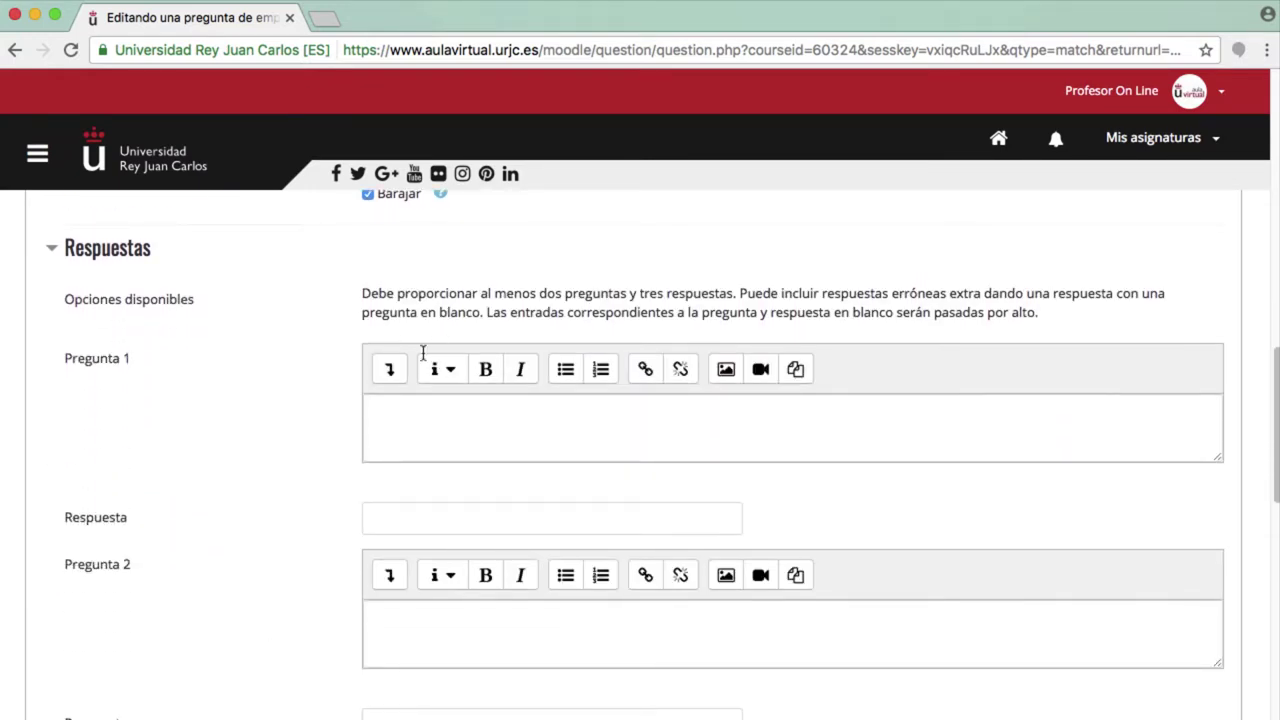
left_click(423, 418)
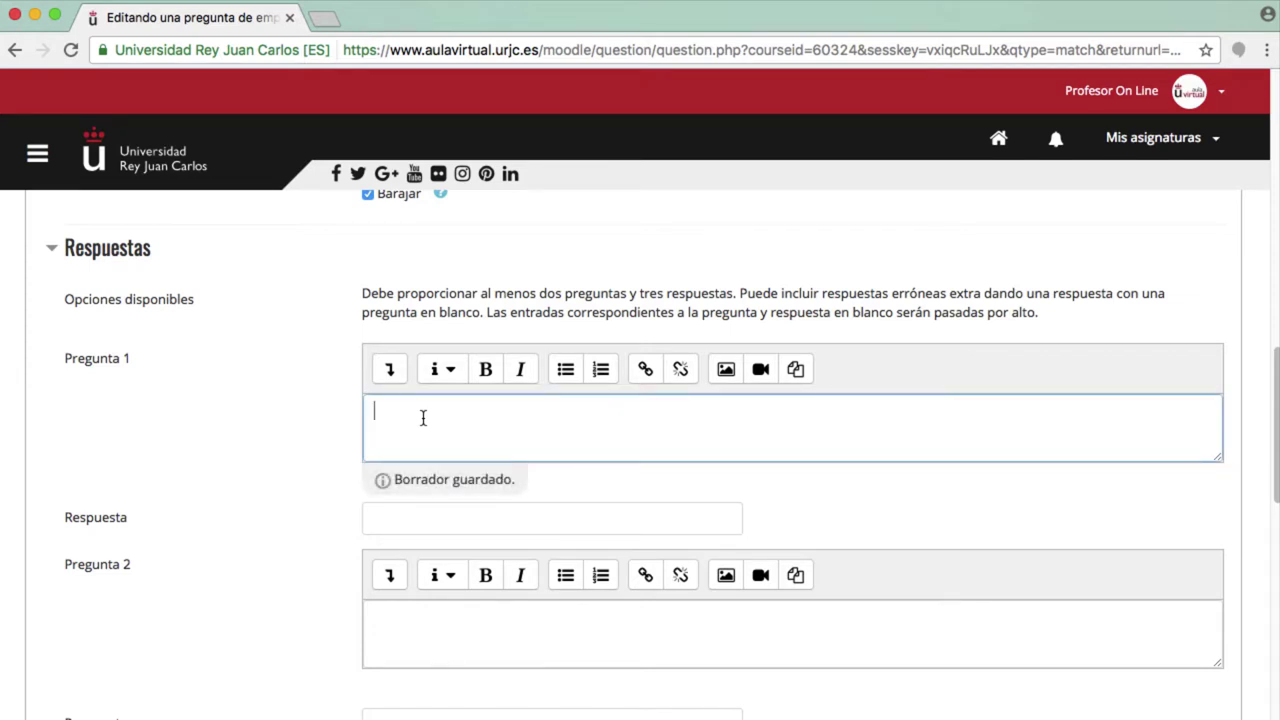
scroll(423, 418, "down", 2)
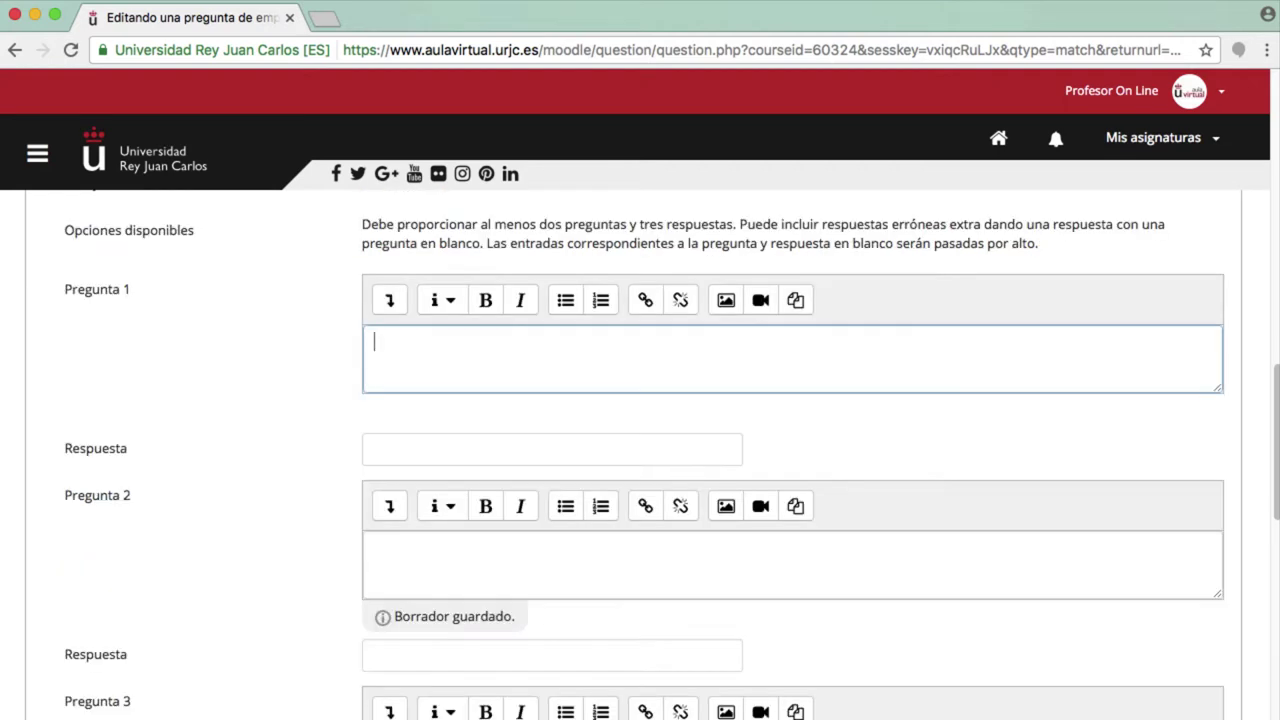
type("Editar Perf")
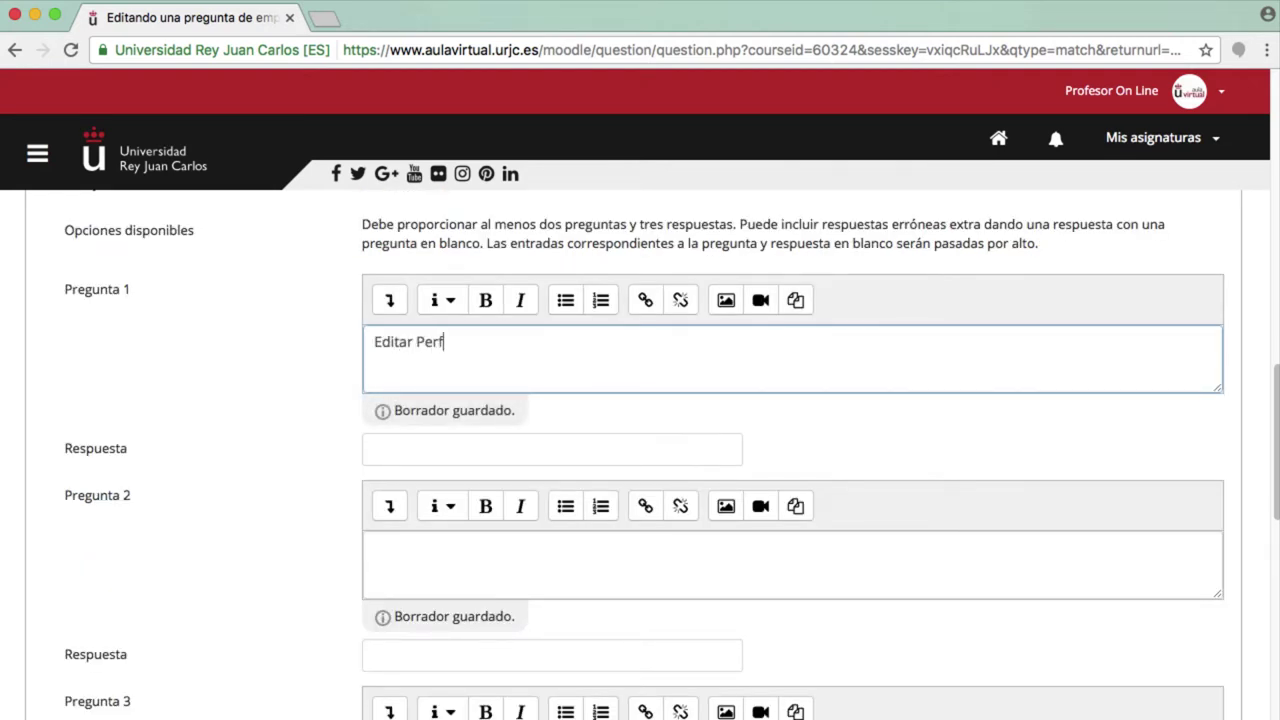
type("il")
left_click(602, 450)
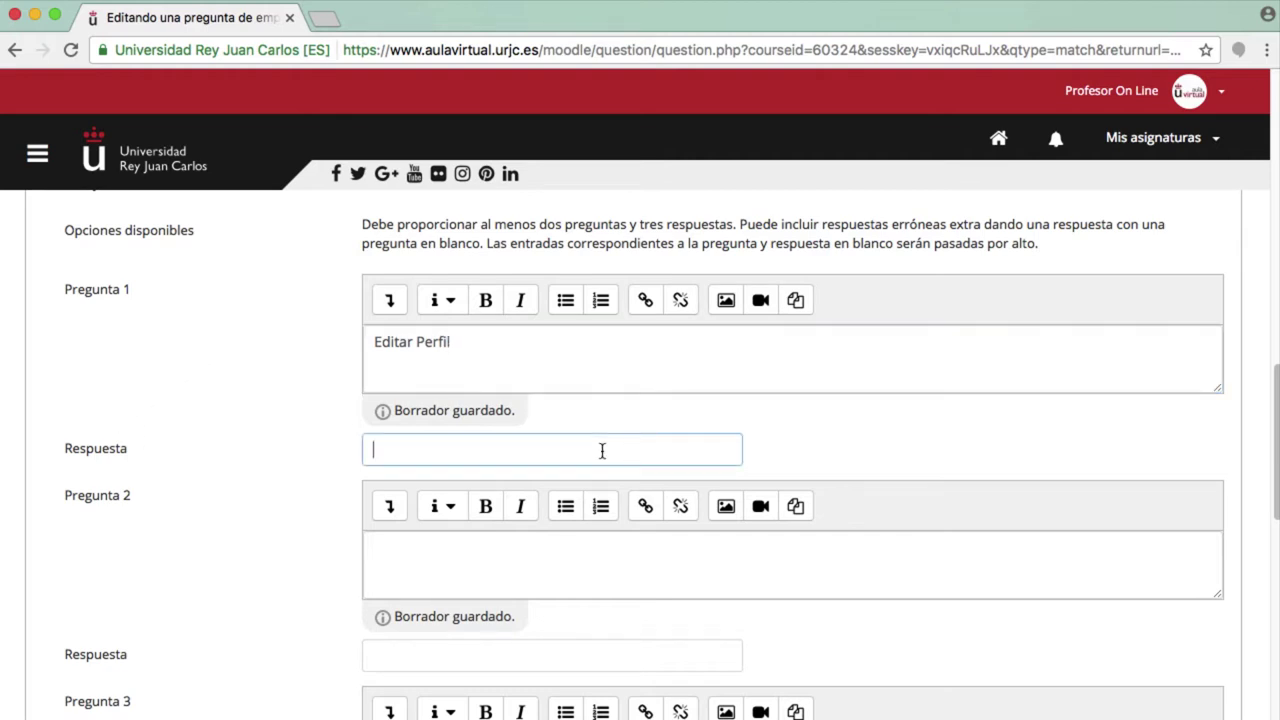
type("ambos")
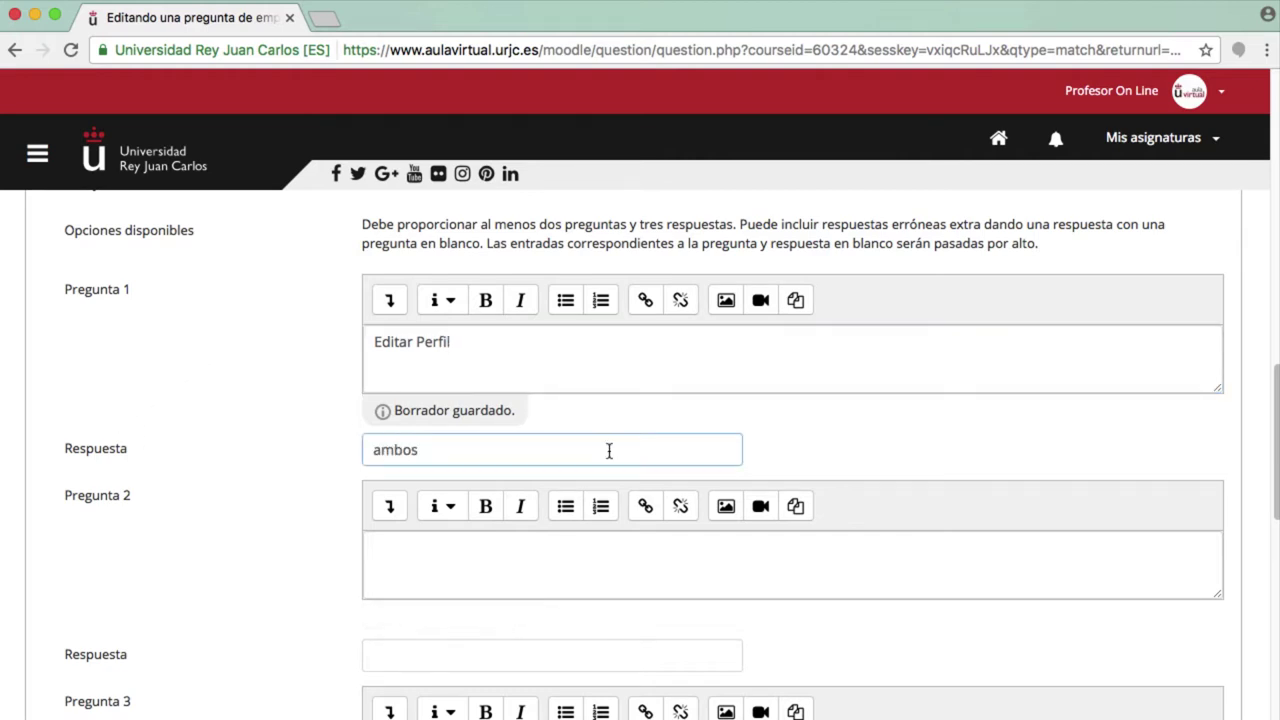
- Fill in Pregunta 2 with "Crear trabajos" and give it the answer "Profesor"
left_click(549, 565)
type("Cre")
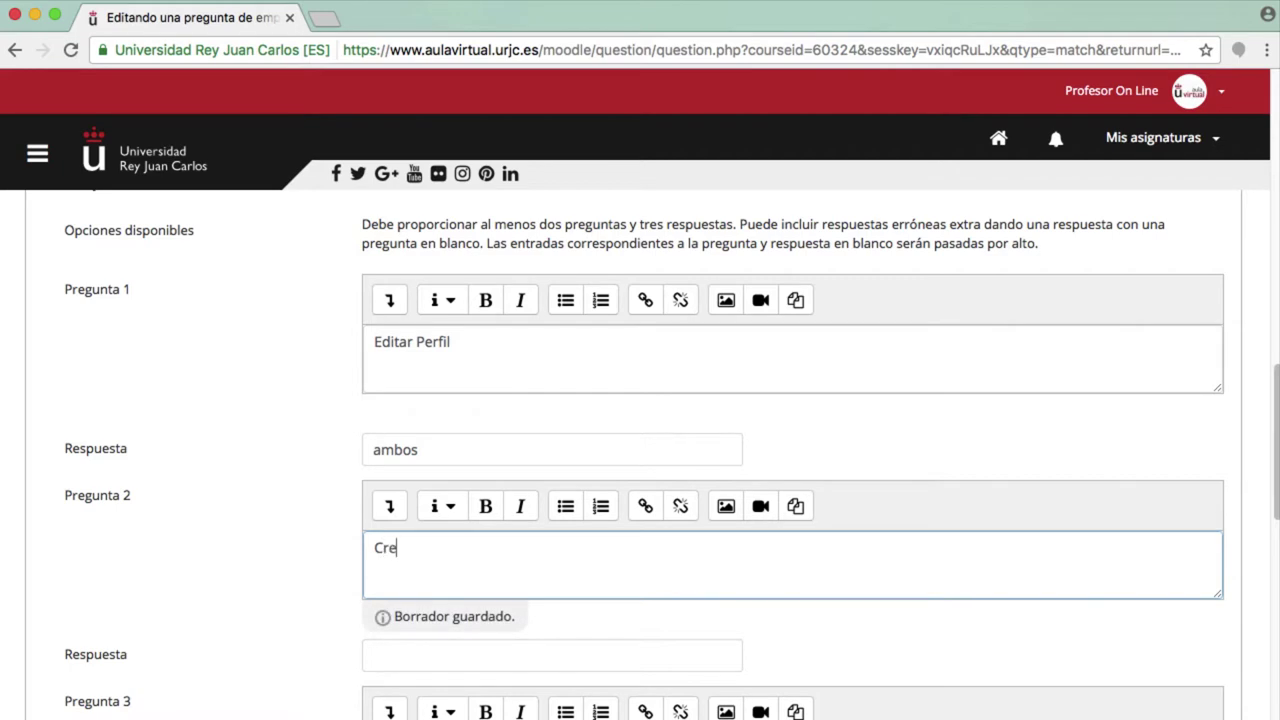
type("ar trabajos")
left_click(552, 655)
type("Profesor")
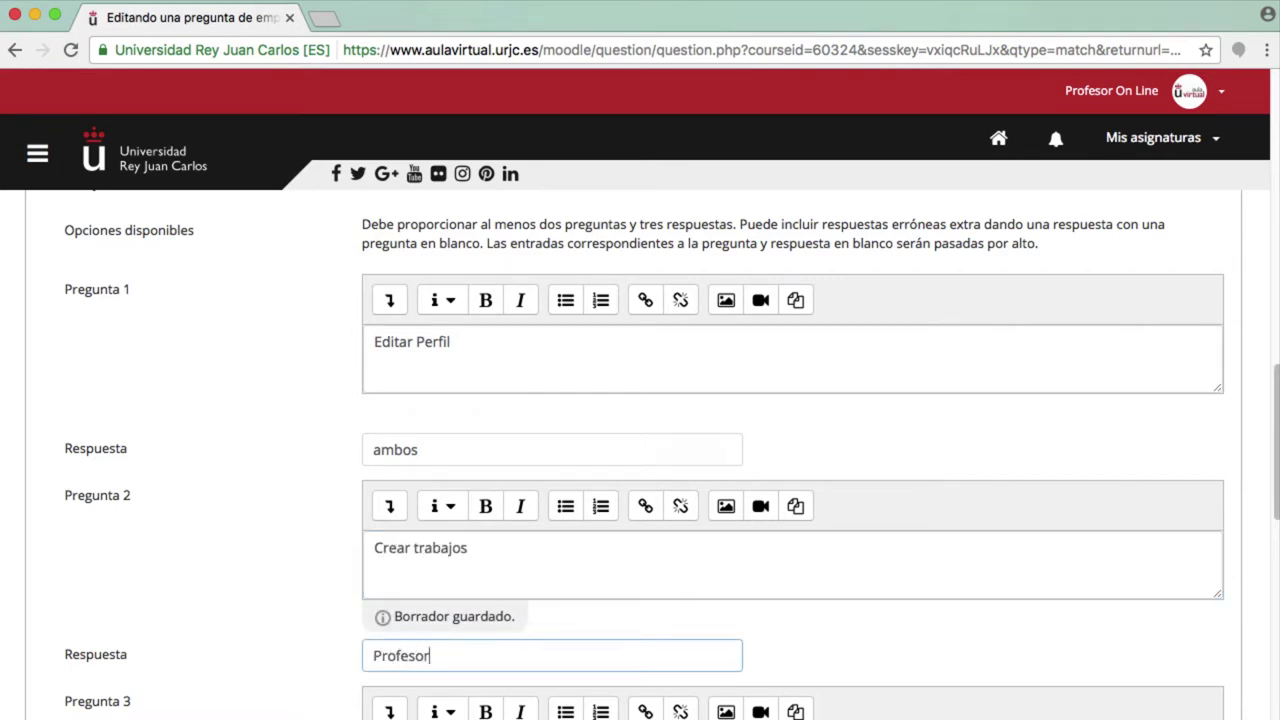
- Fill in Pregunta 3 with "Realizar exámenes" and give it the answer "Alumno"
scroll(320, 620, "down", 5)
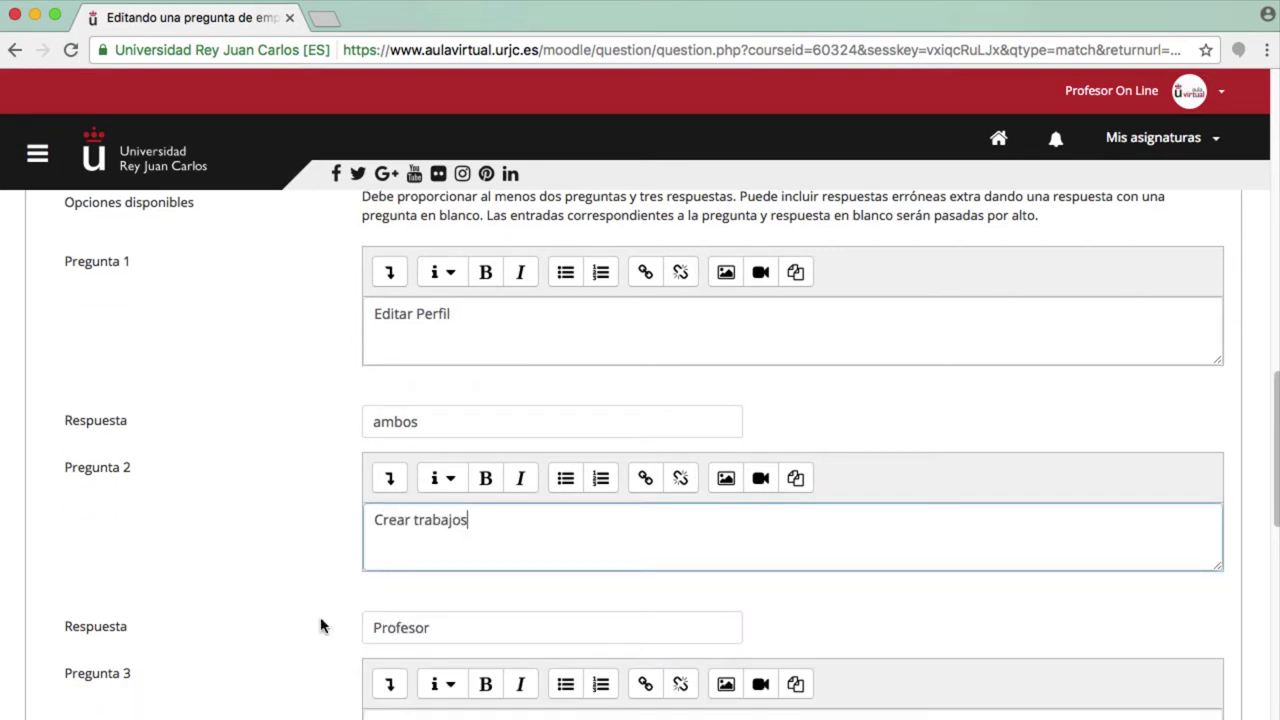
left_click(466, 486)
type("Rea")
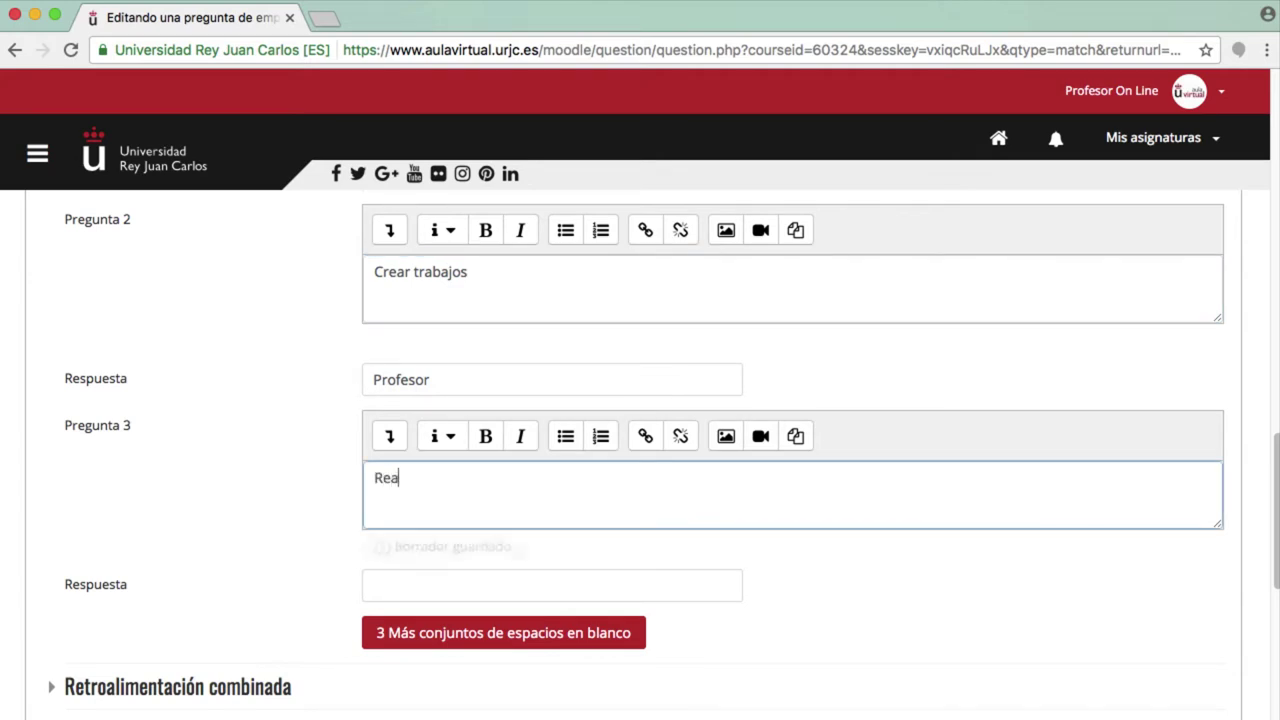
type("lizar exámenes")
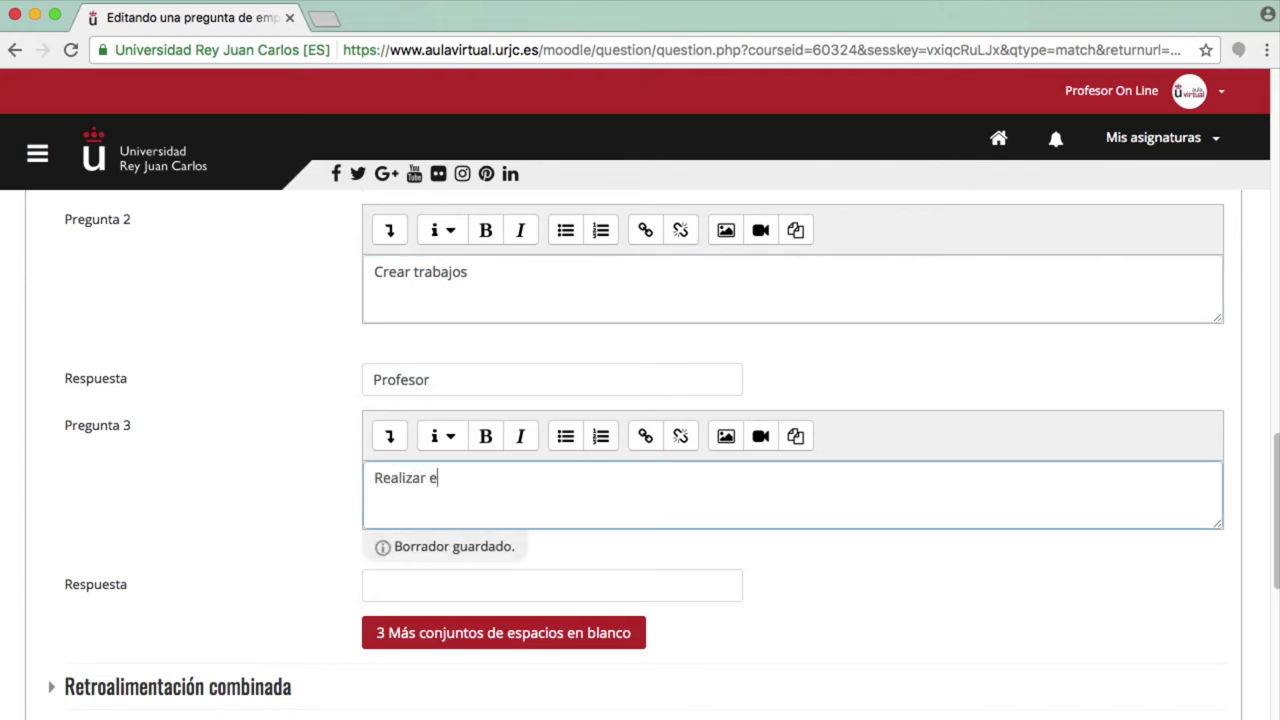
left_click(434, 580)
type("A")
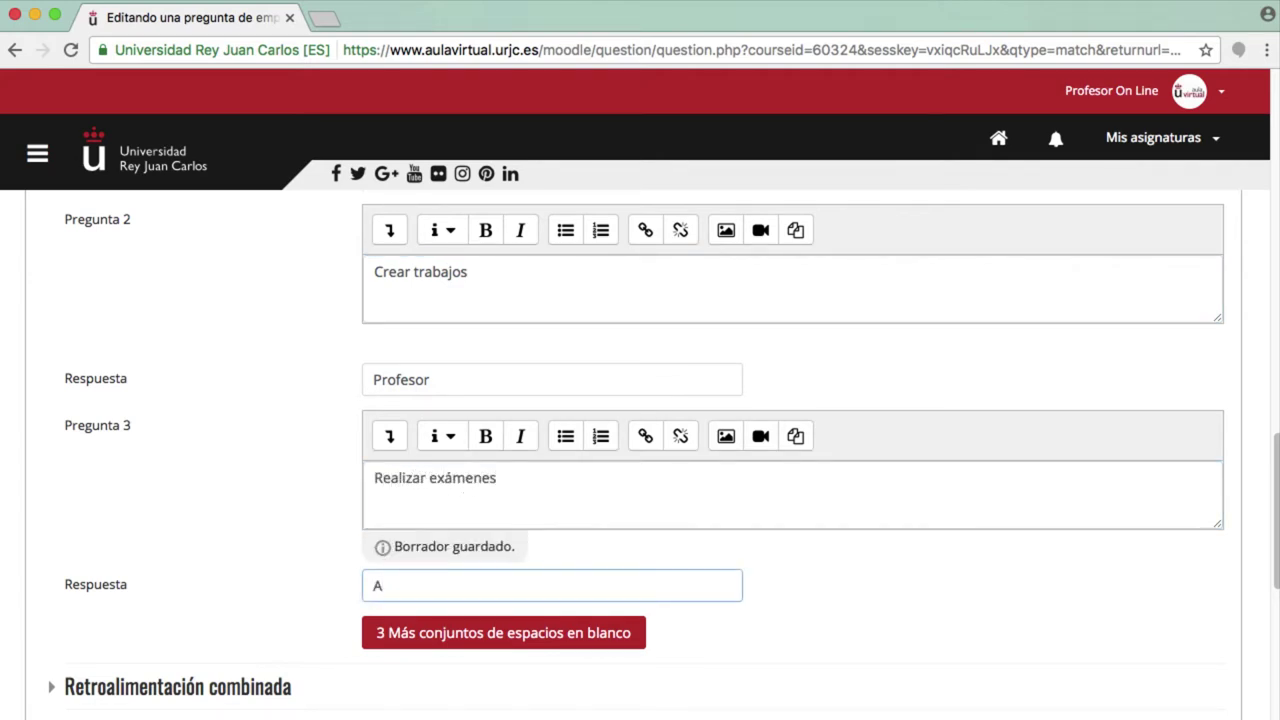
type("lumno")
left_click(812, 632)
- Expand Retroalimentación combinada and review the feedback messages for correct, partially correct and incorrect answers
scroll(812, 632, "down", 8)
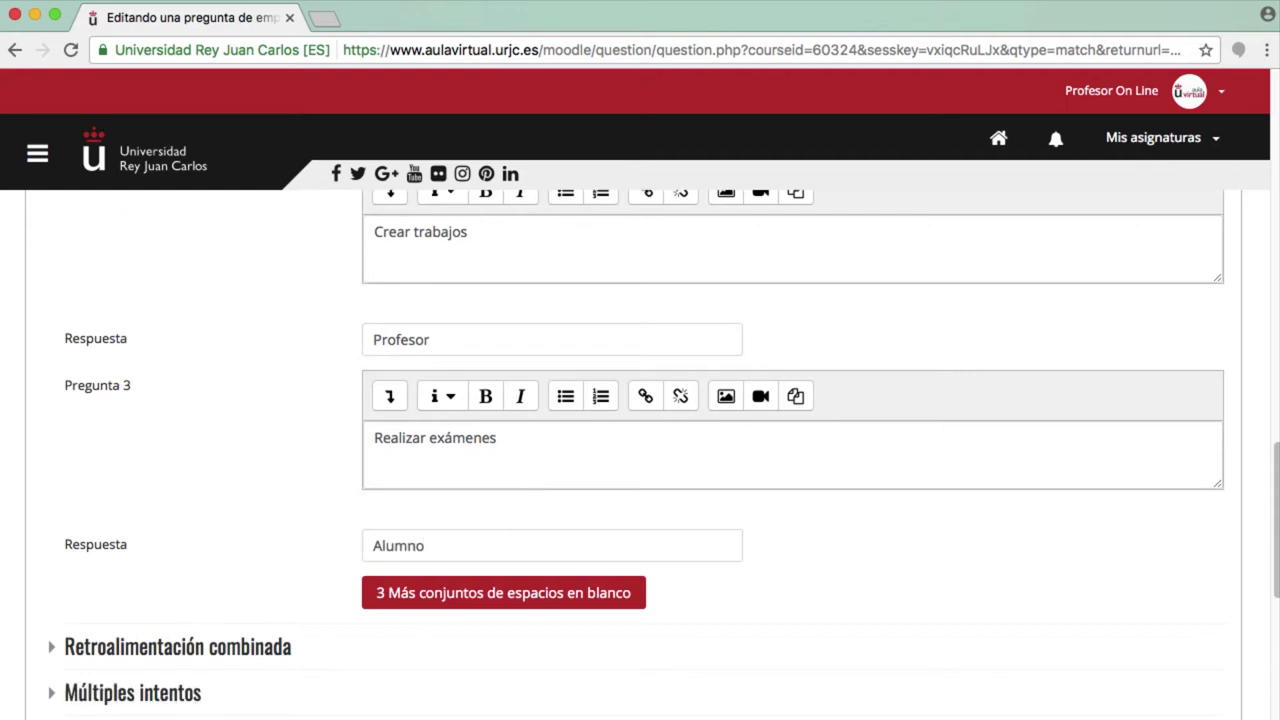
left_click(265, 330)
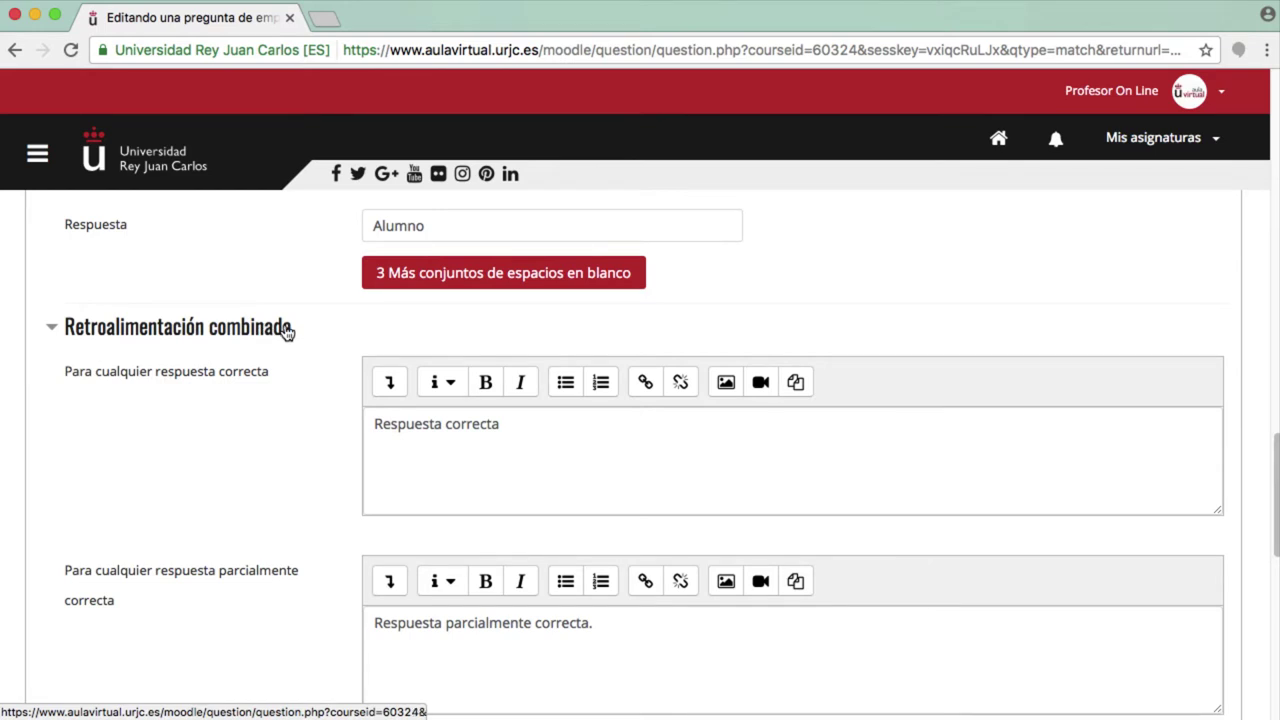
scroll(296, 447, "up", 1)
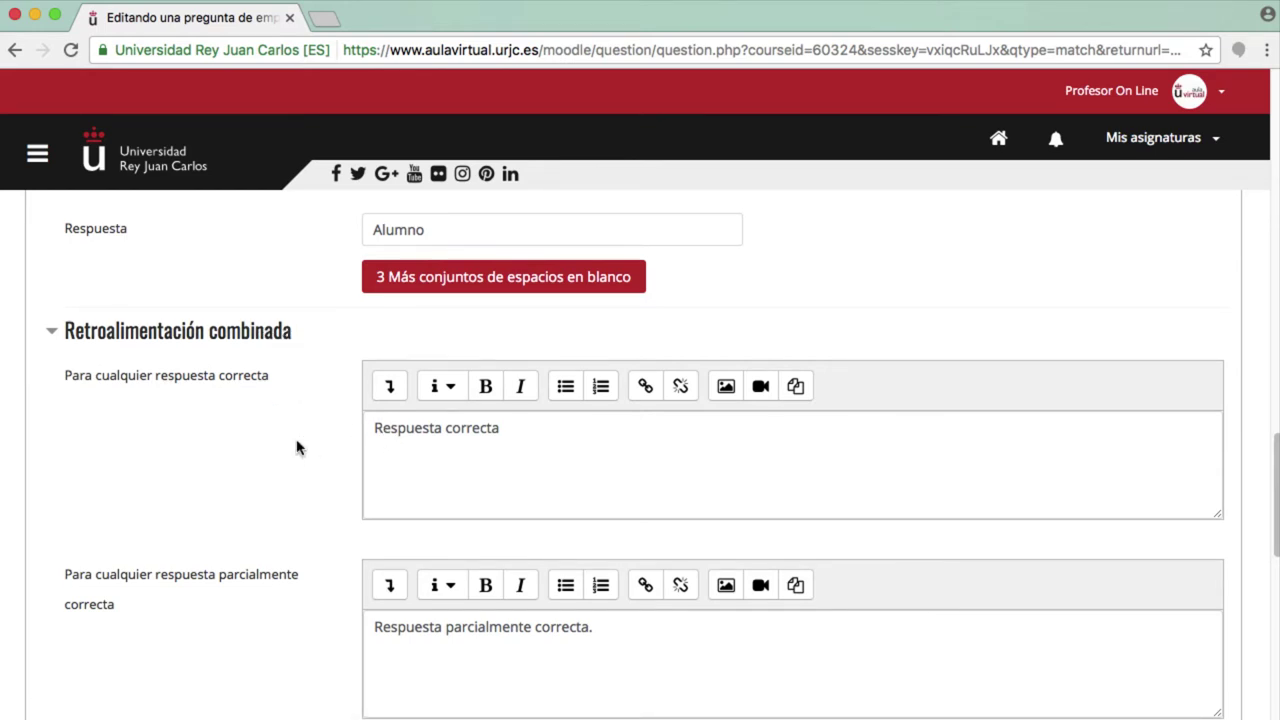
scroll(296, 447, "down", 2)
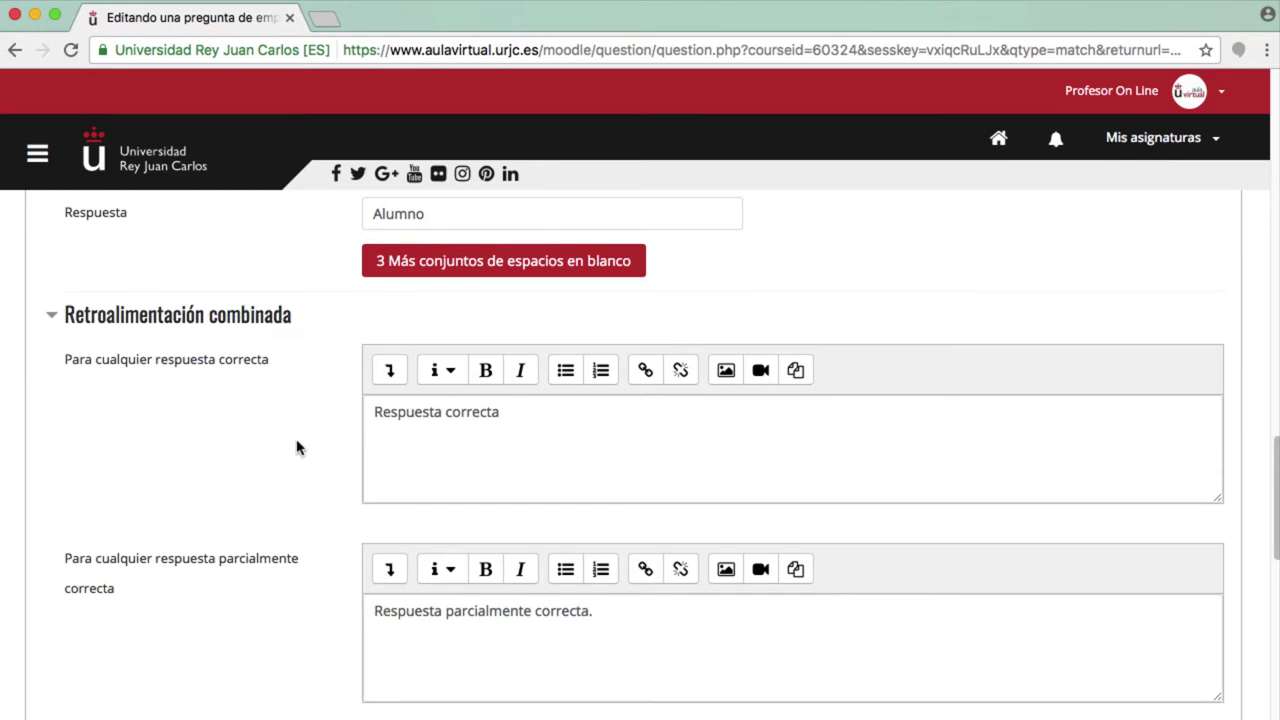
scroll(296, 447, "down", 3)
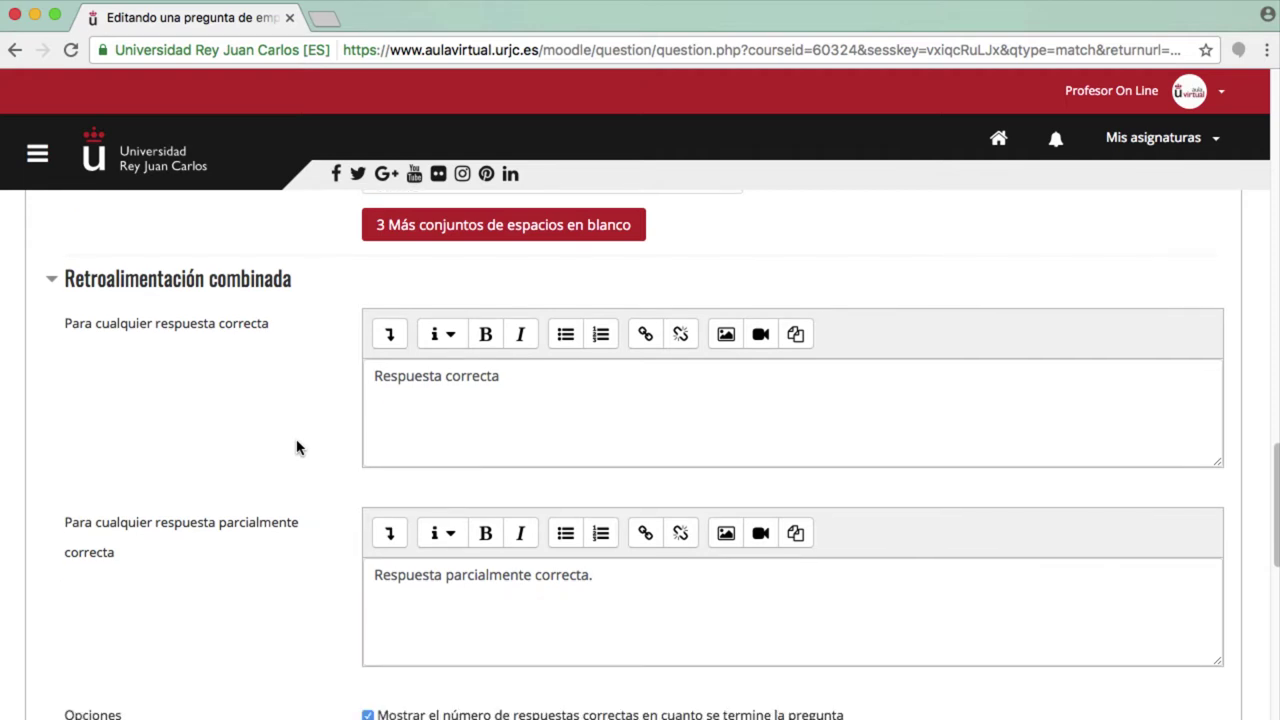
scroll(296, 447, "down", 1)
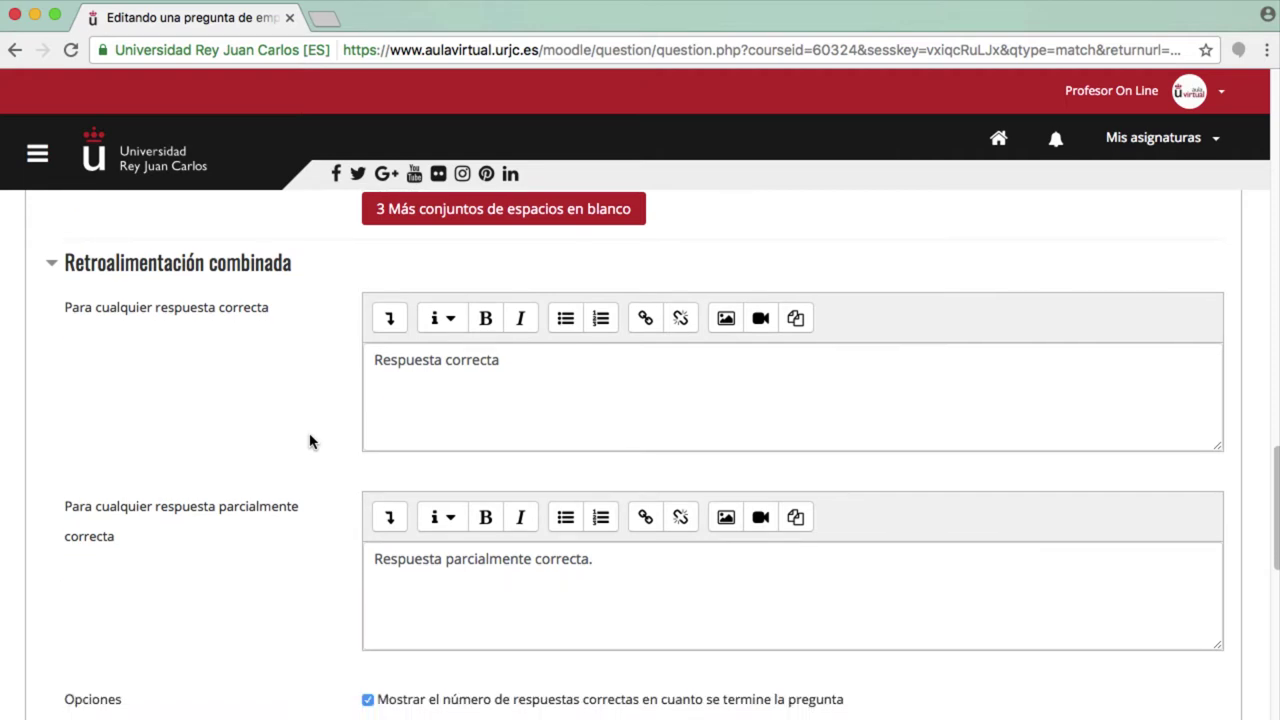
left_click_drag(517, 368, 311, 365)
left_click(295, 372)
left_click_drag(620, 584, 280, 591)
left_click(281, 597)
scroll(280, 597, "down", 5)
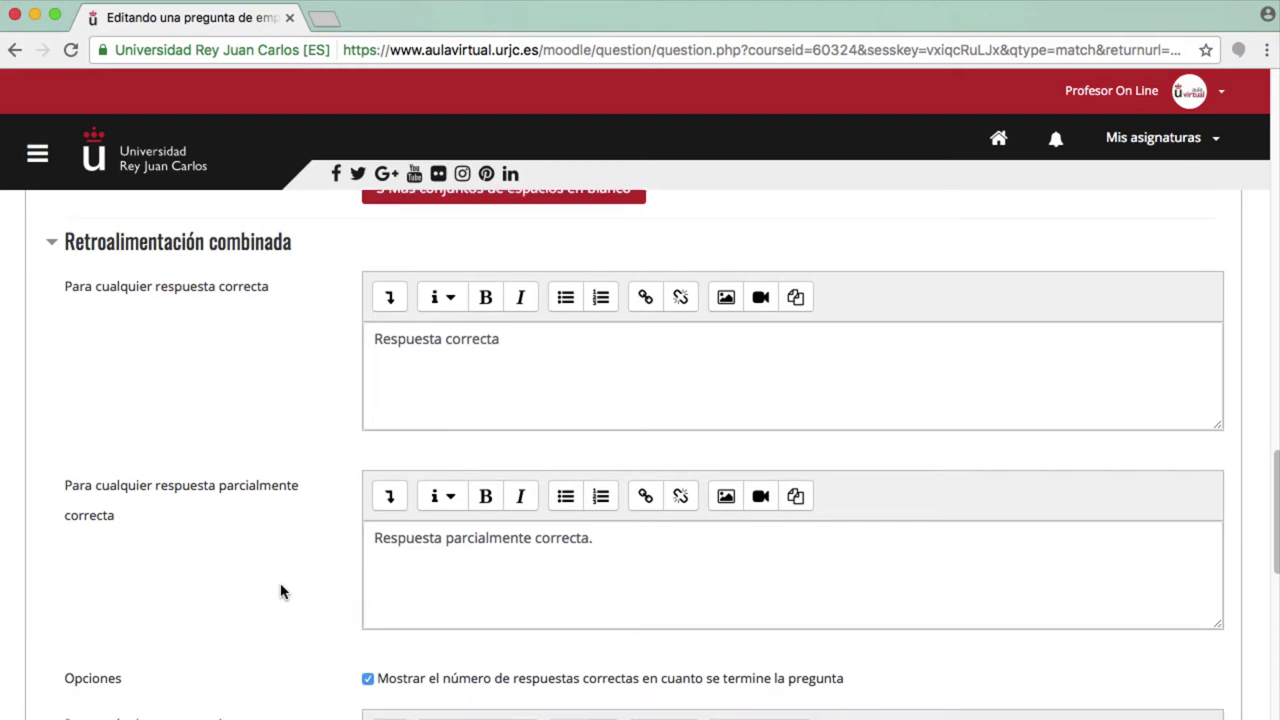
left_click(521, 515)
left_click_drag(521, 515, 294, 514)
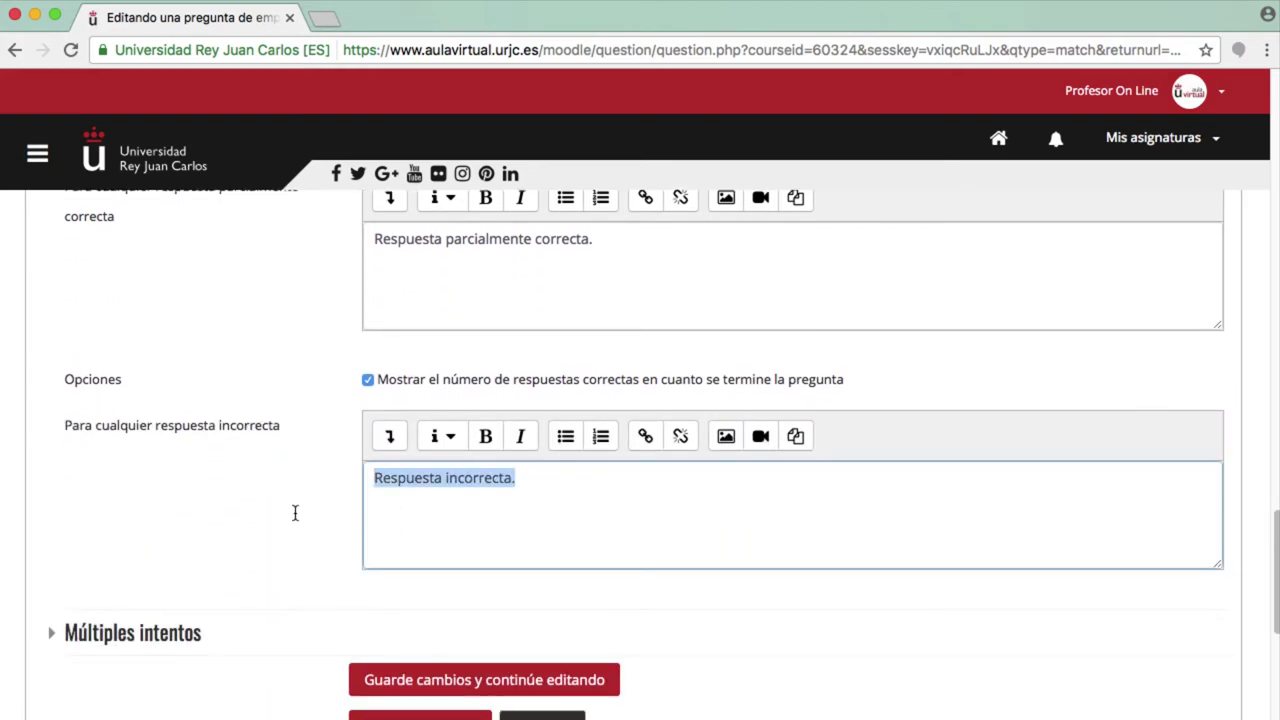
- Expand the Múltiples intentos section and set Penalización por cada intento incorrecto to 20%
left_click(281, 518)
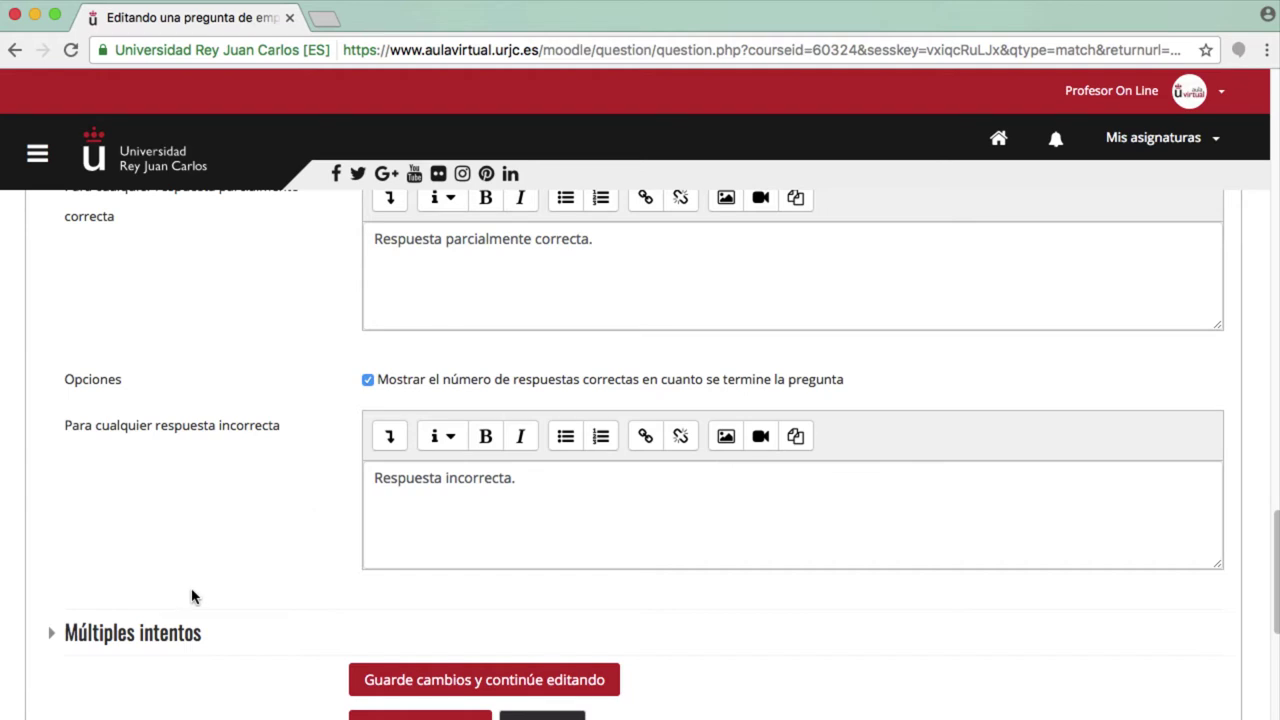
scroll(205, 590, "down", 5)
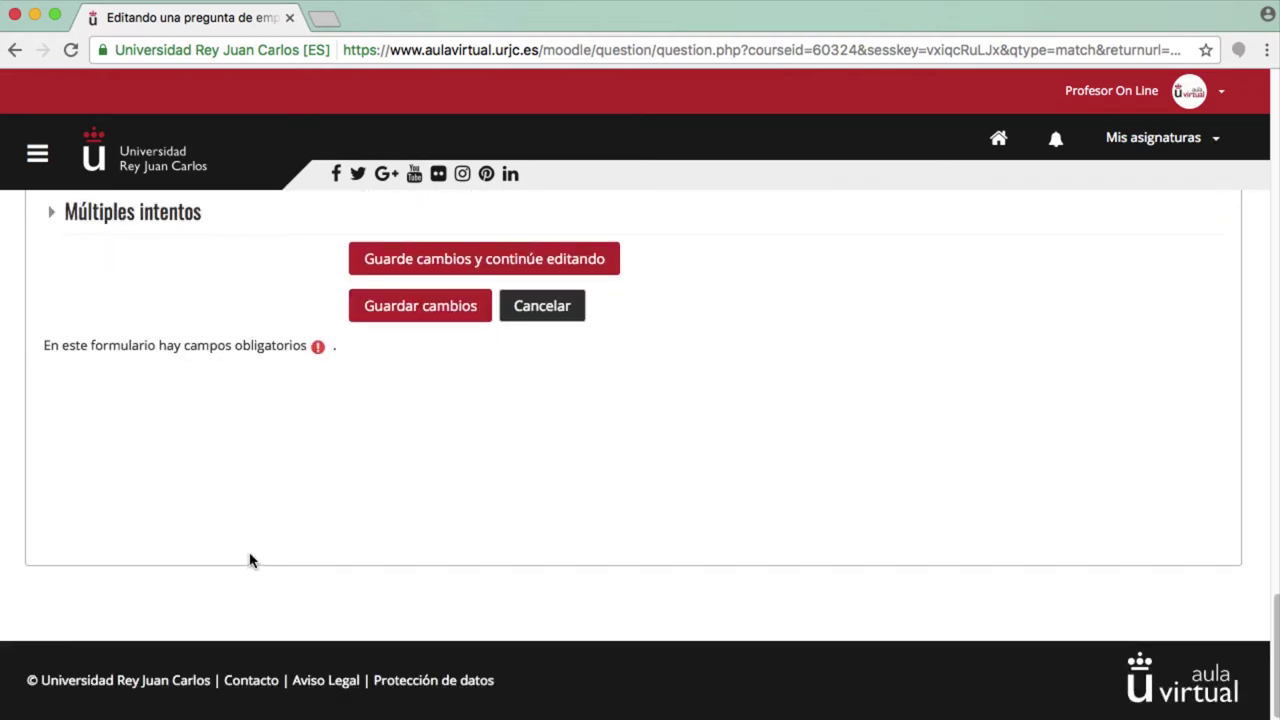
left_click(60, 212)
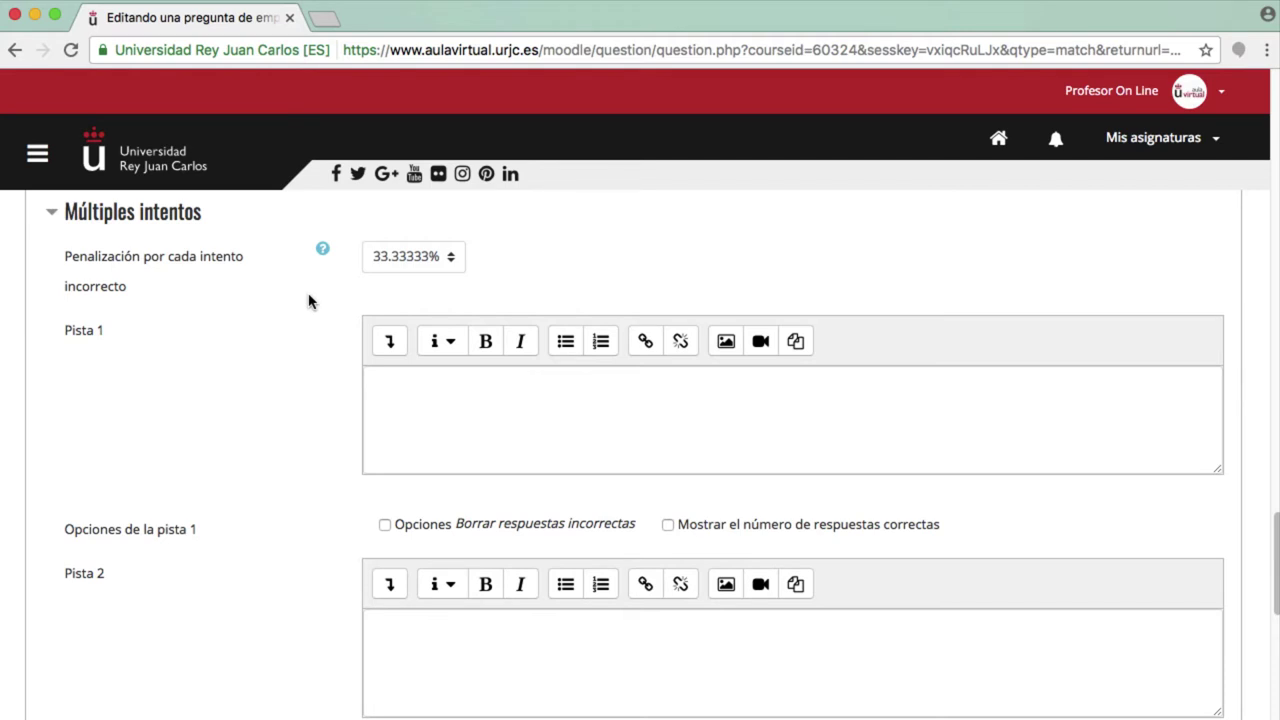
scroll(150, 315, "up", 1)
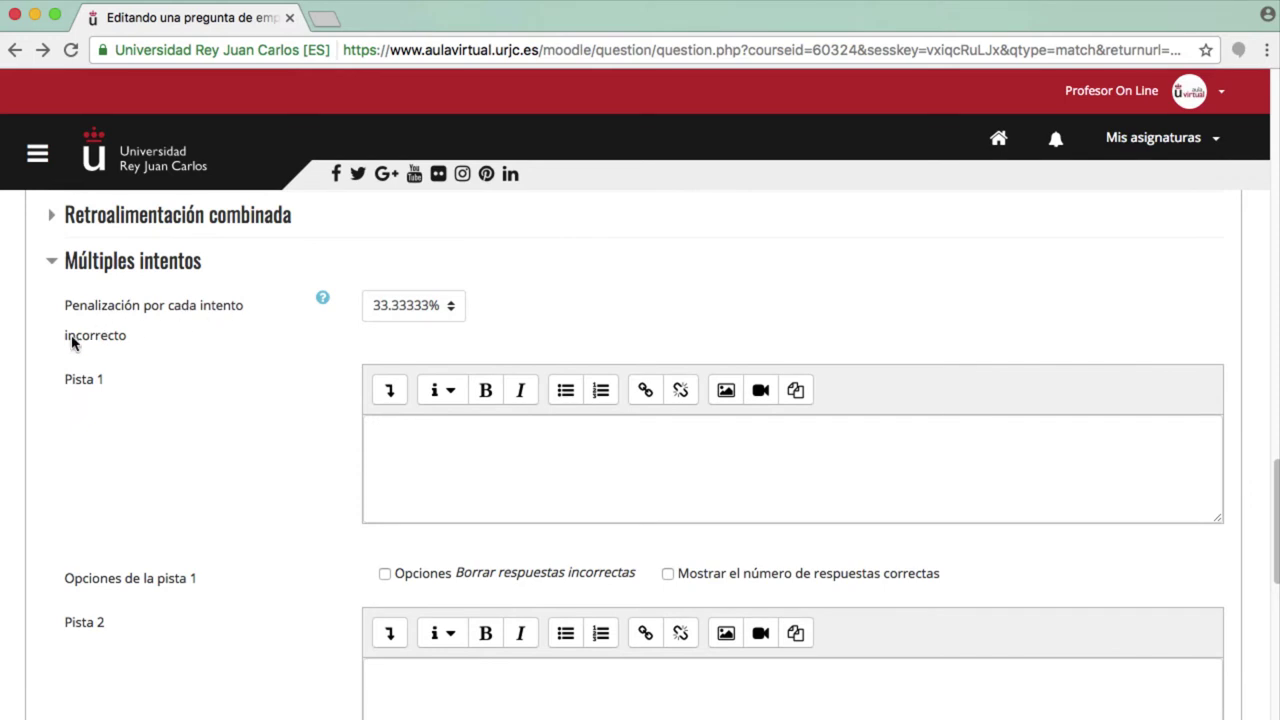
left_click(421, 306)
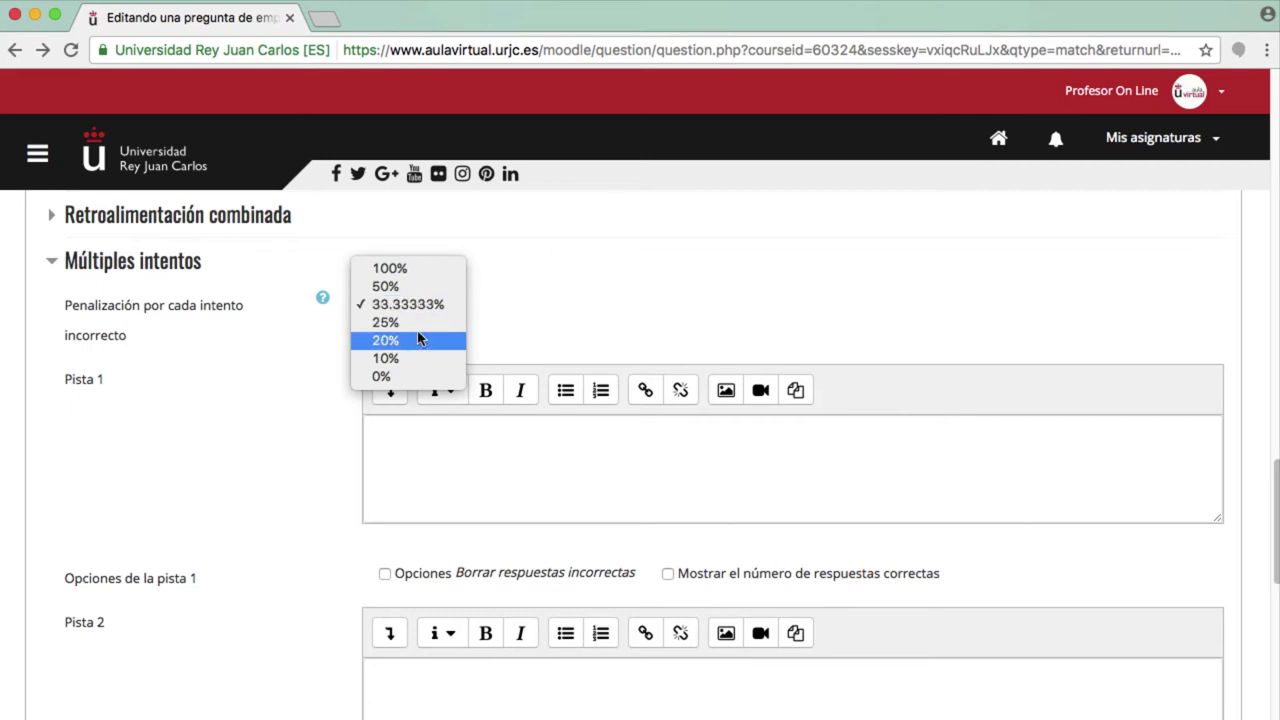
key("Escape")
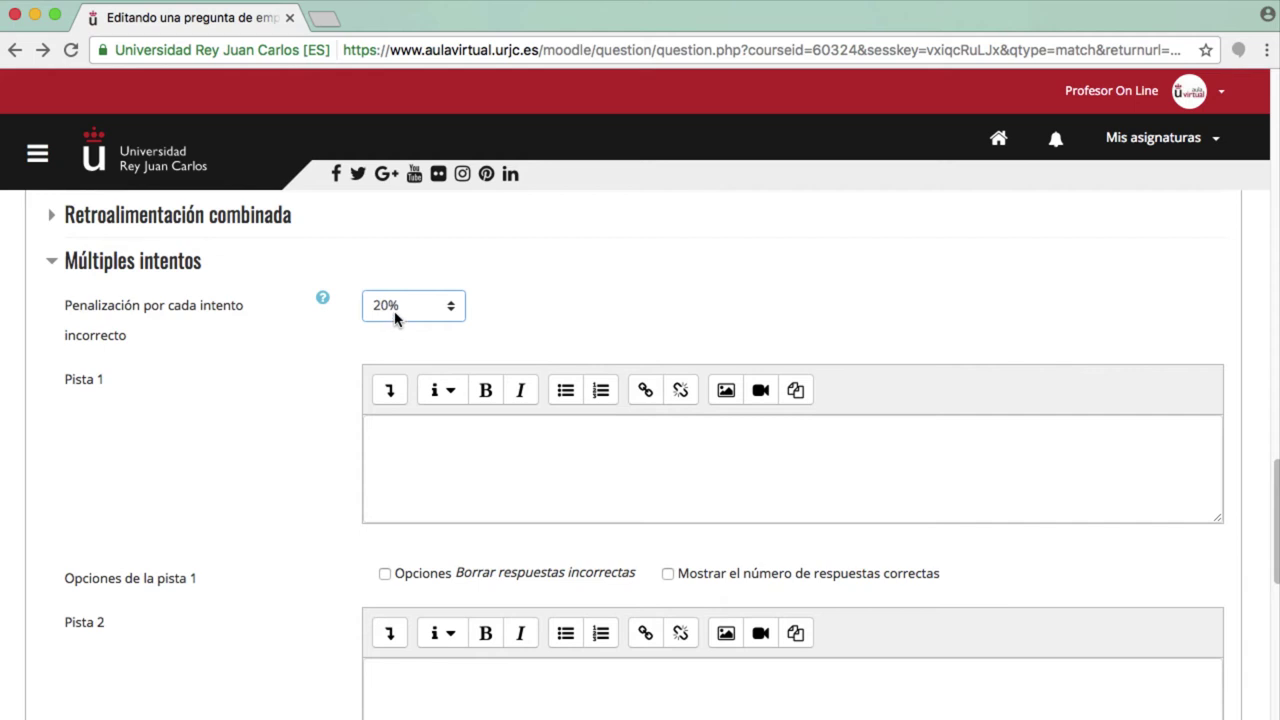
left_click(302, 383)
- Review the Pista 1 and Pista 2 hint fields and their options under Múltiples intentos
scroll(640, 450, "down", 2)
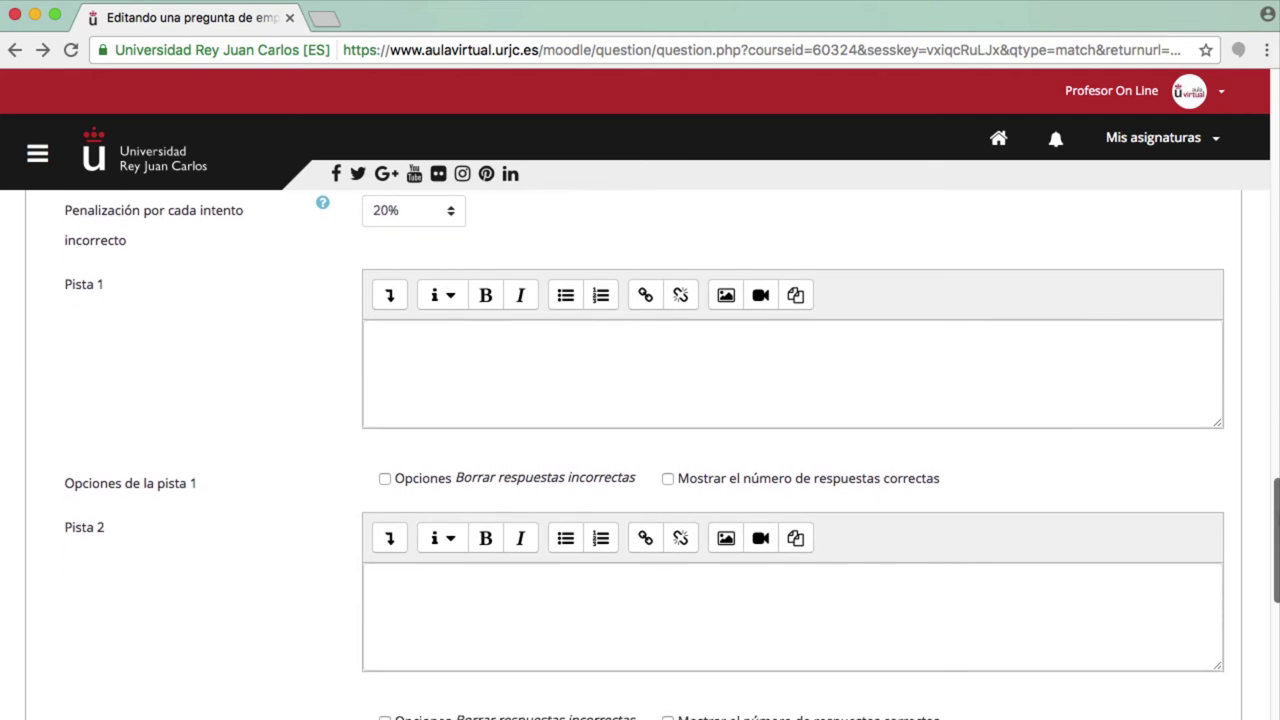
scroll(640, 450, "down", 2)
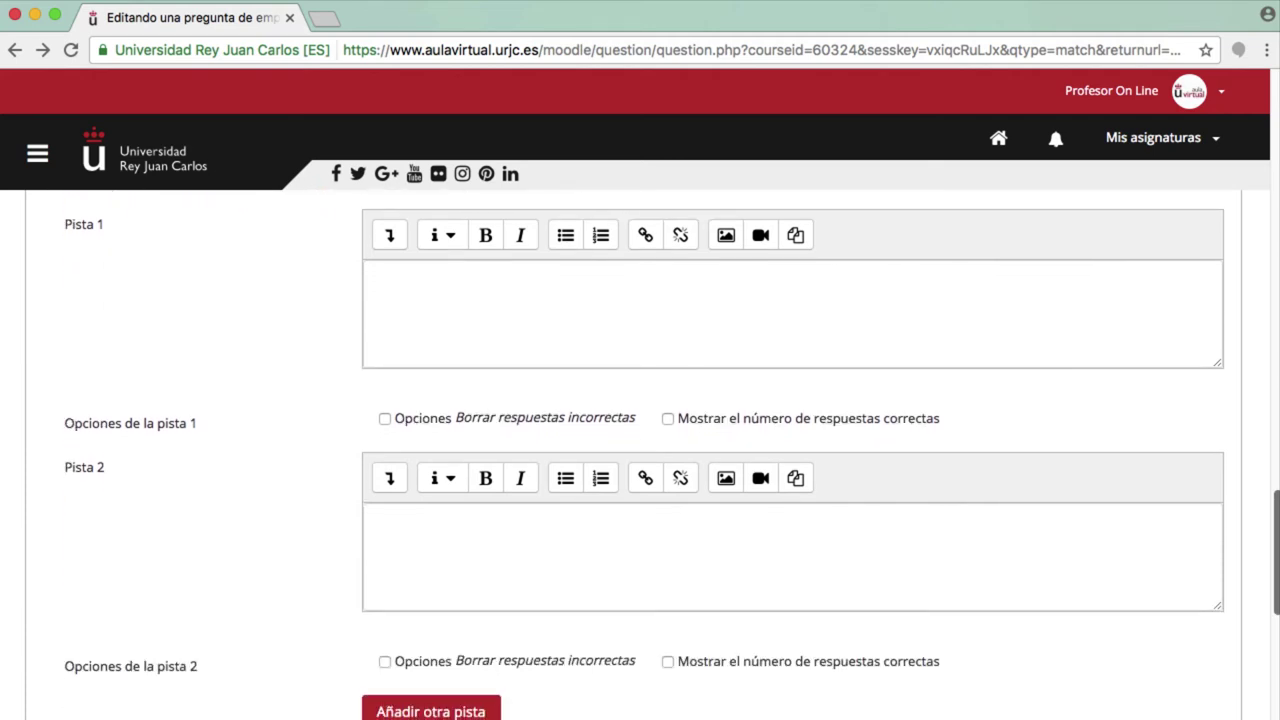
scroll(640, 450, "down", 1)
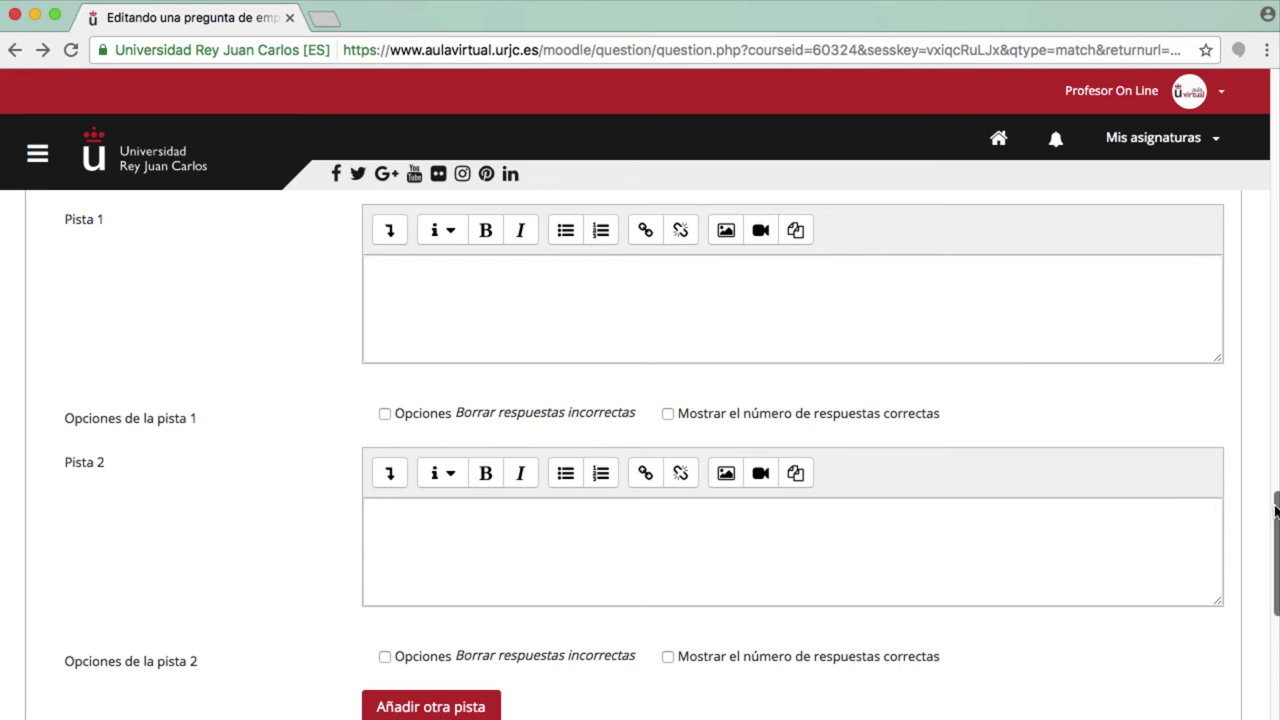
left_click_drag(1275, 511, 1275, 550)
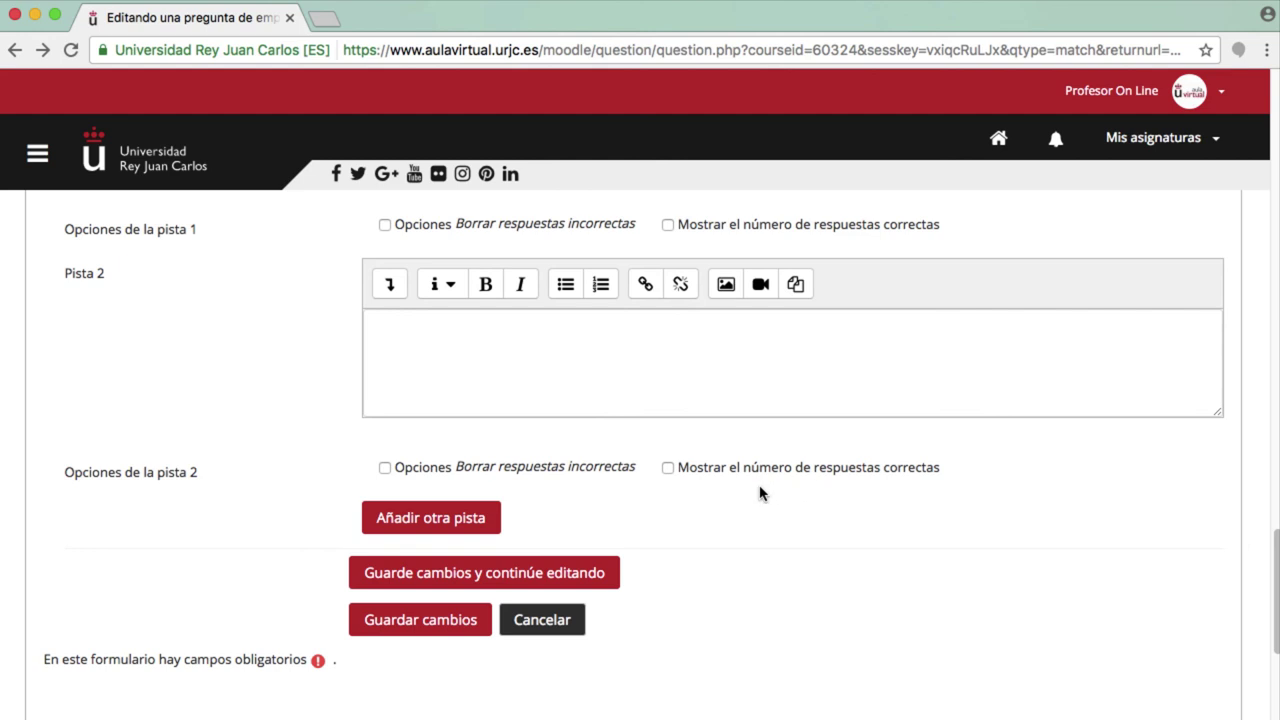